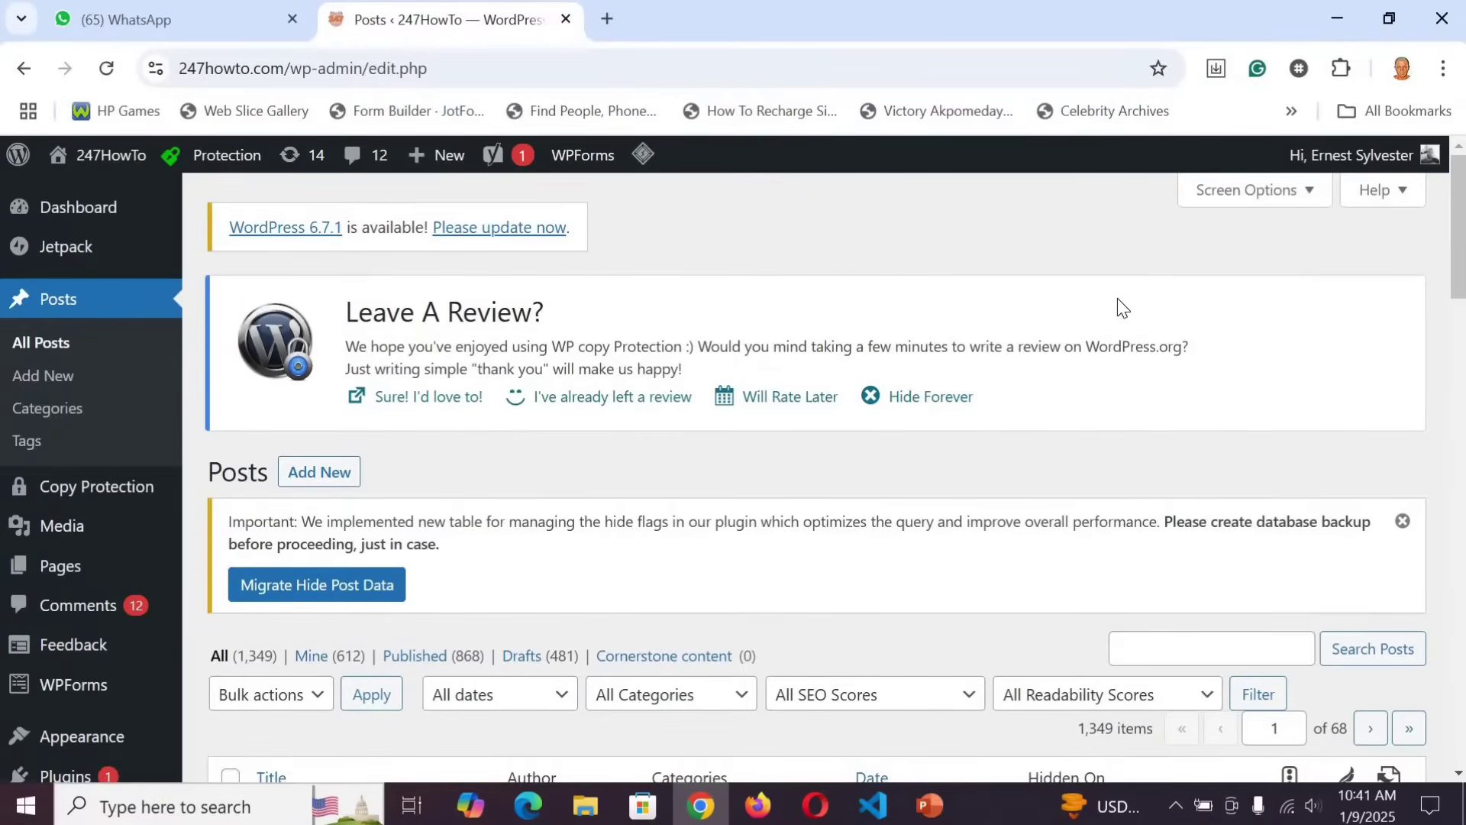
Open the Add Plugins page from the Plugins > Add New menu
scroll(1458, 290, "down", 5)
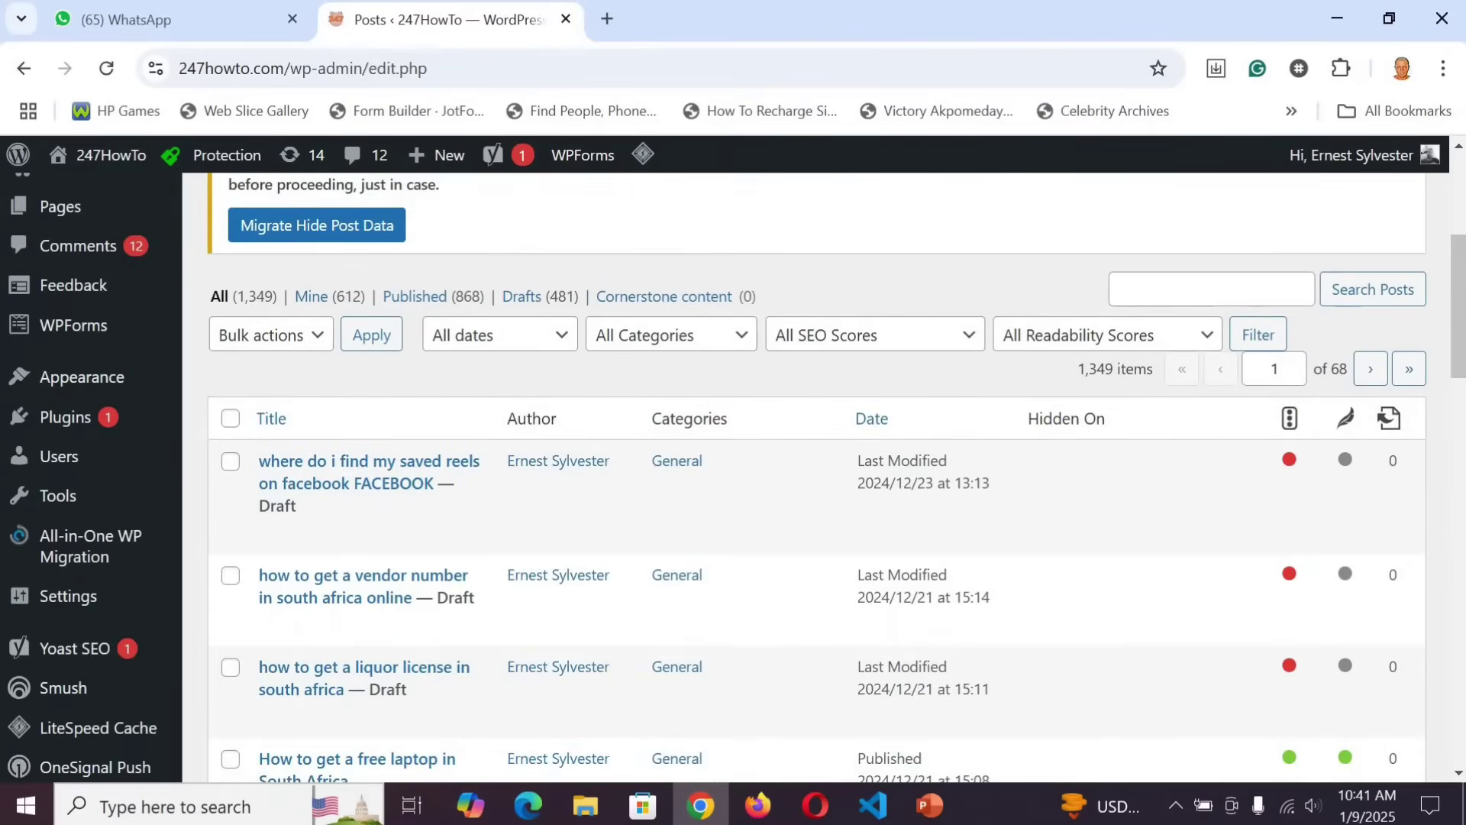
scroll(816, 477, "up", 1)
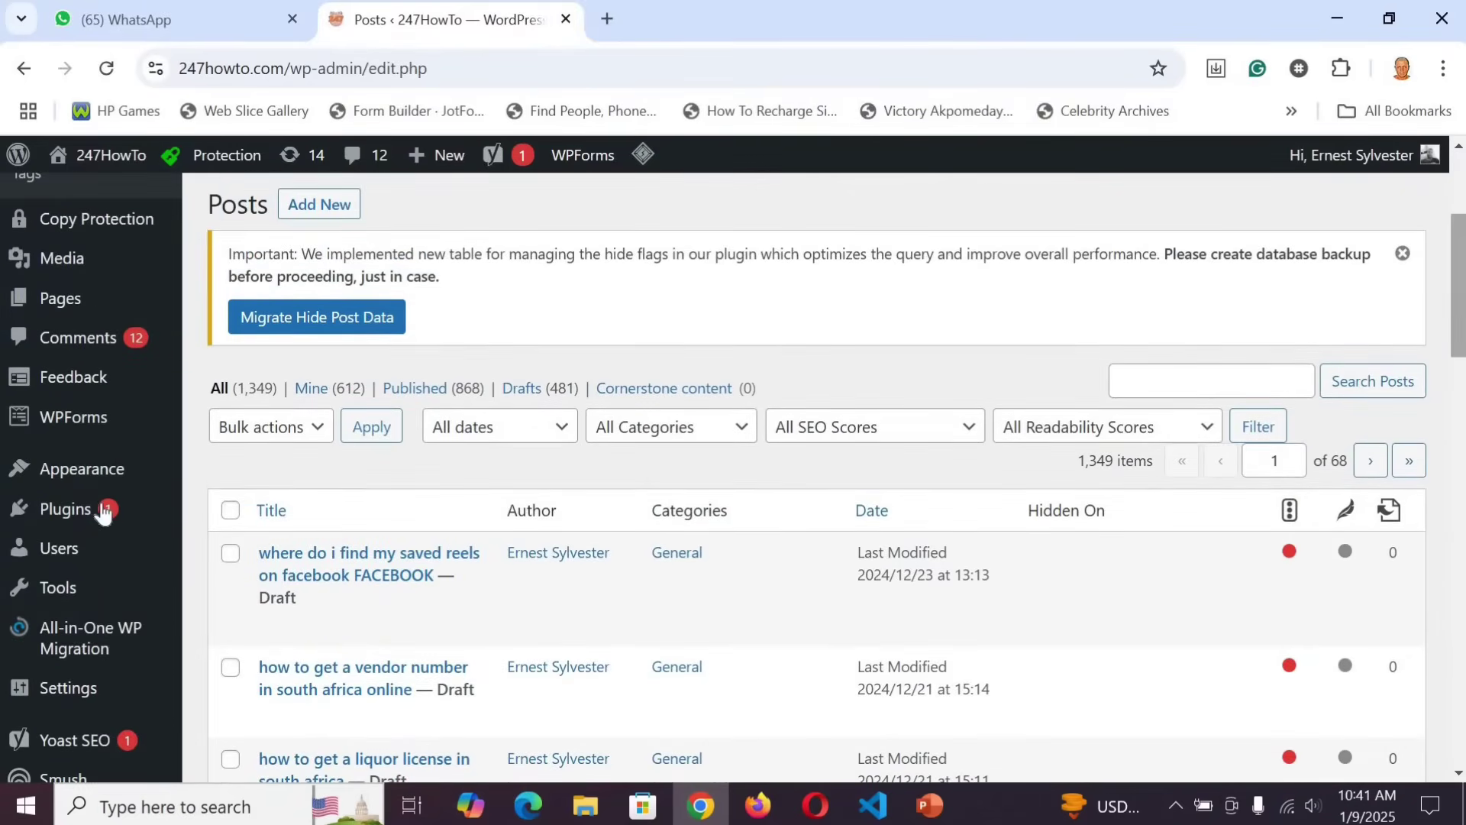
mouse_move(104, 507)
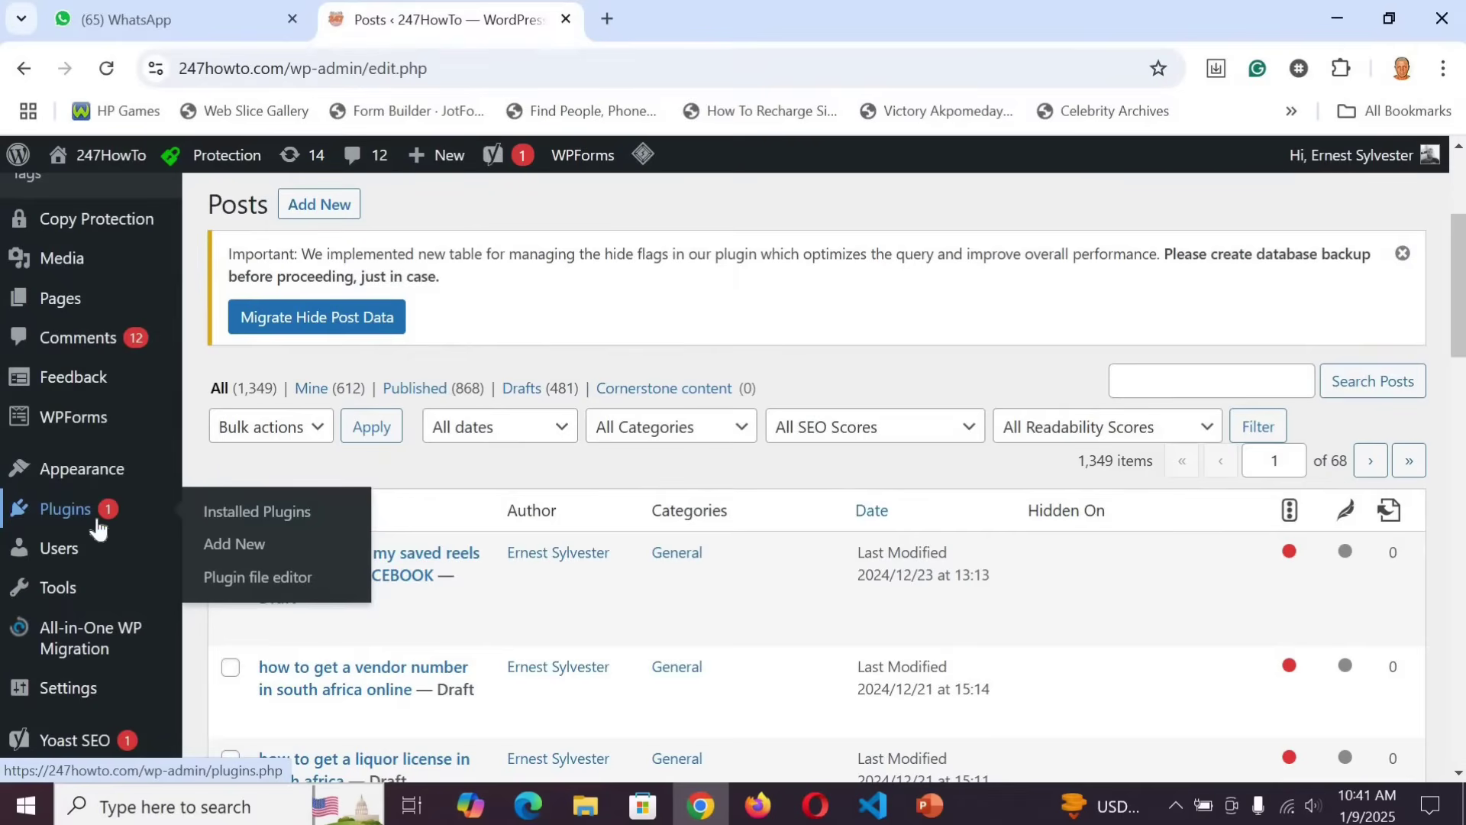
left_click(209, 560)
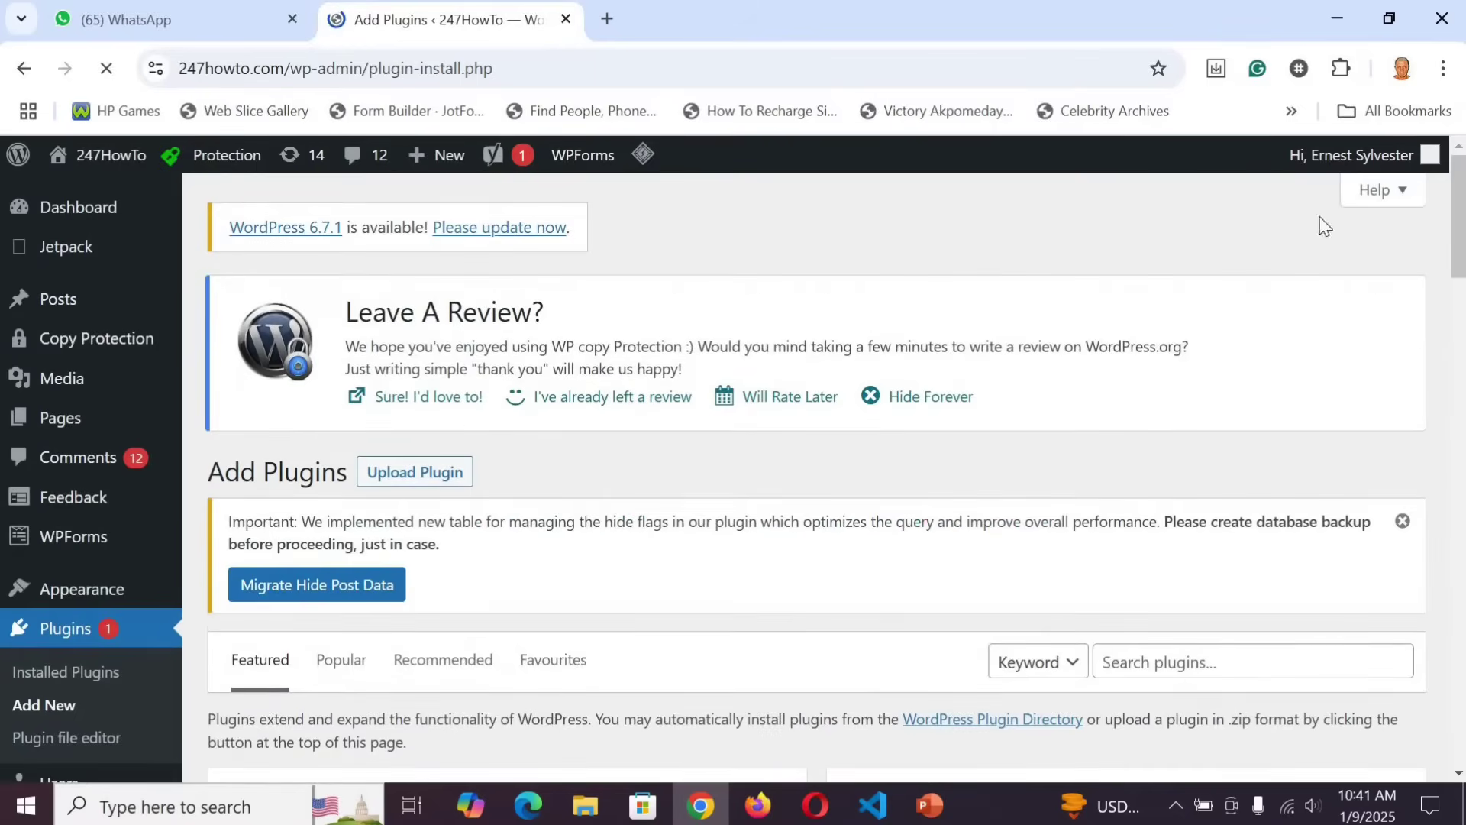
Search the plugin directory for 'all in one wp migration'
scroll(1314, 248, "down", 5)
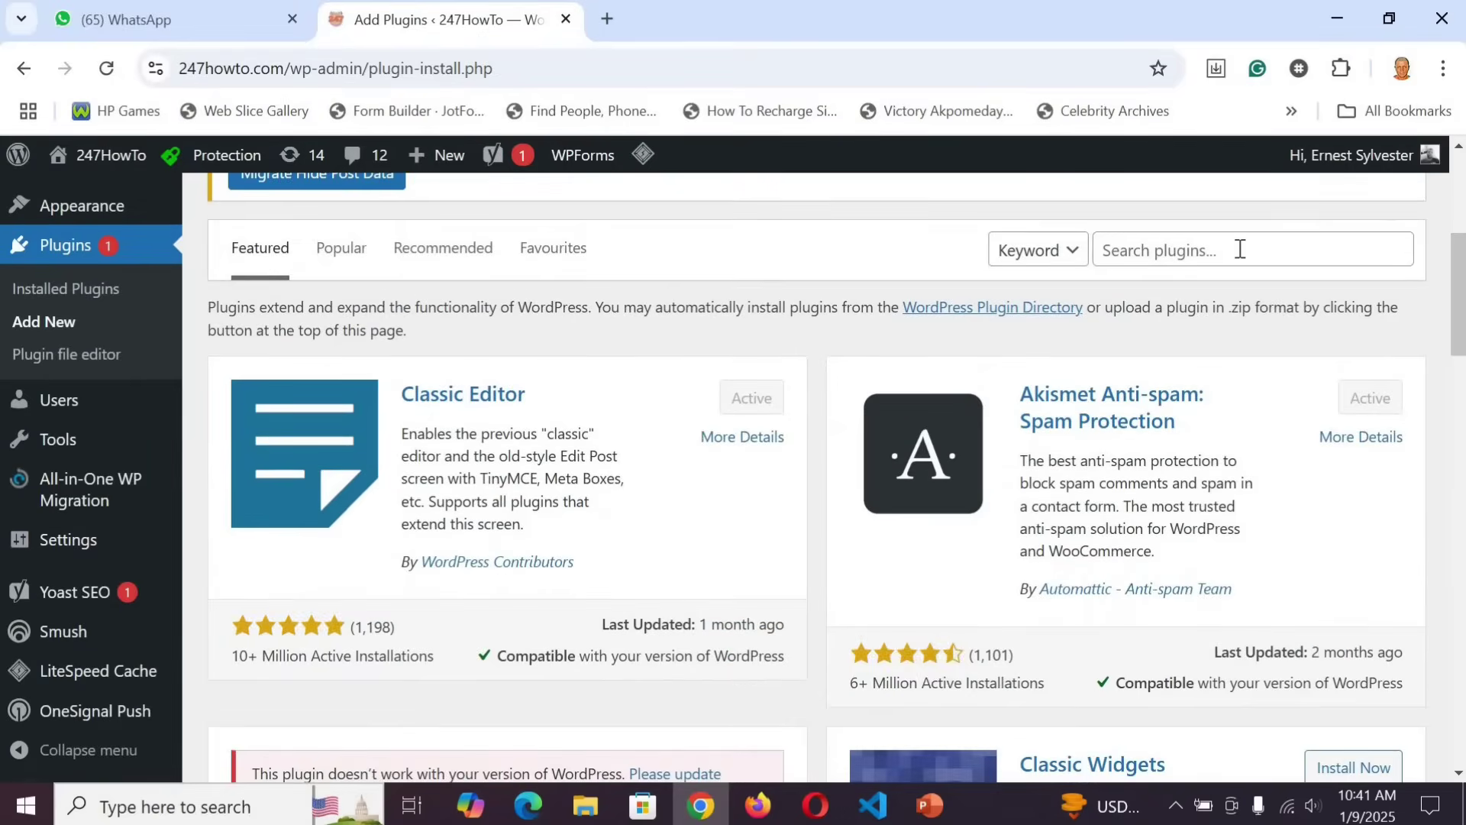
left_click(1240, 249)
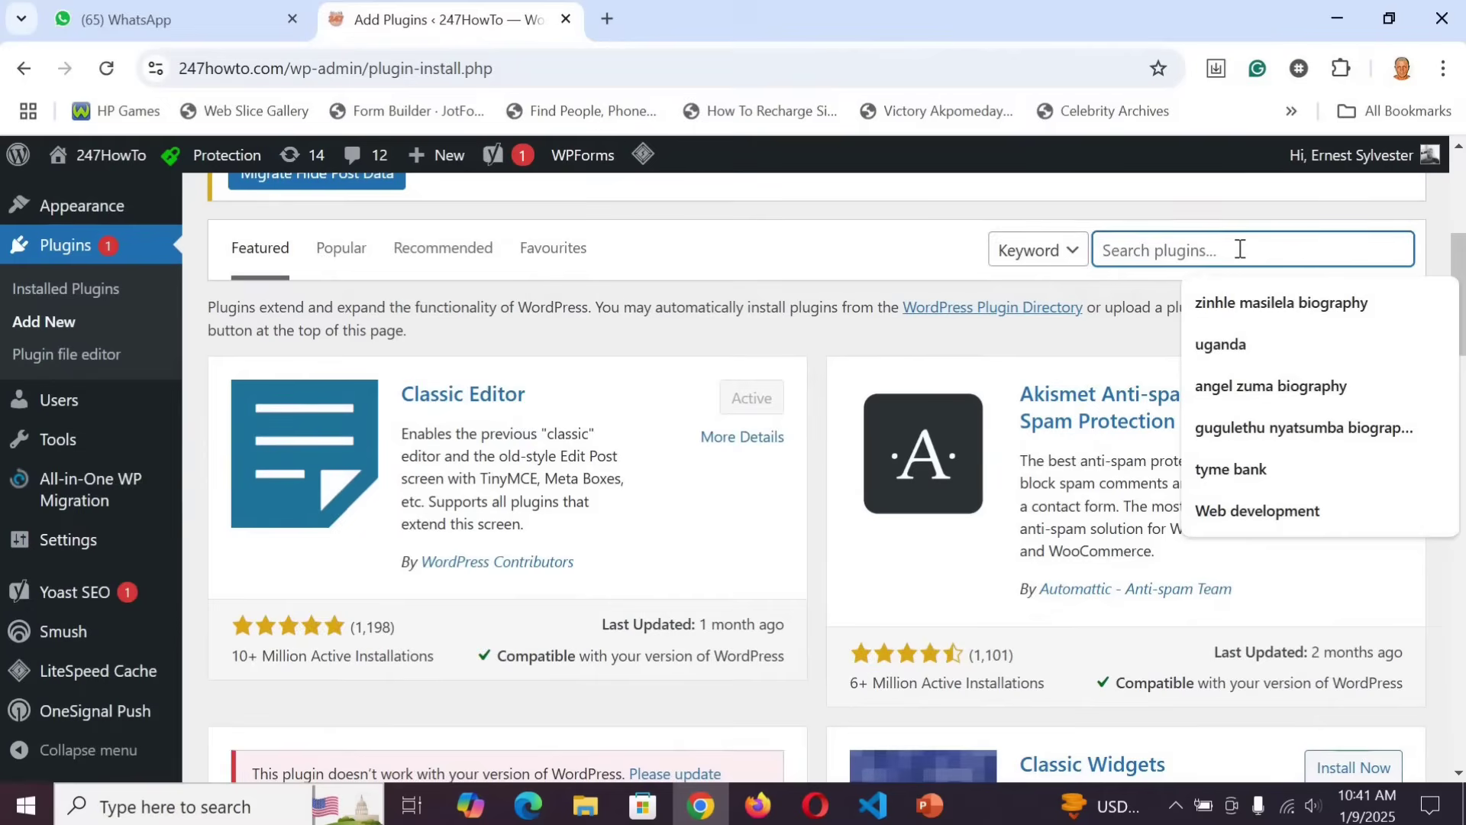
type("all in one ")
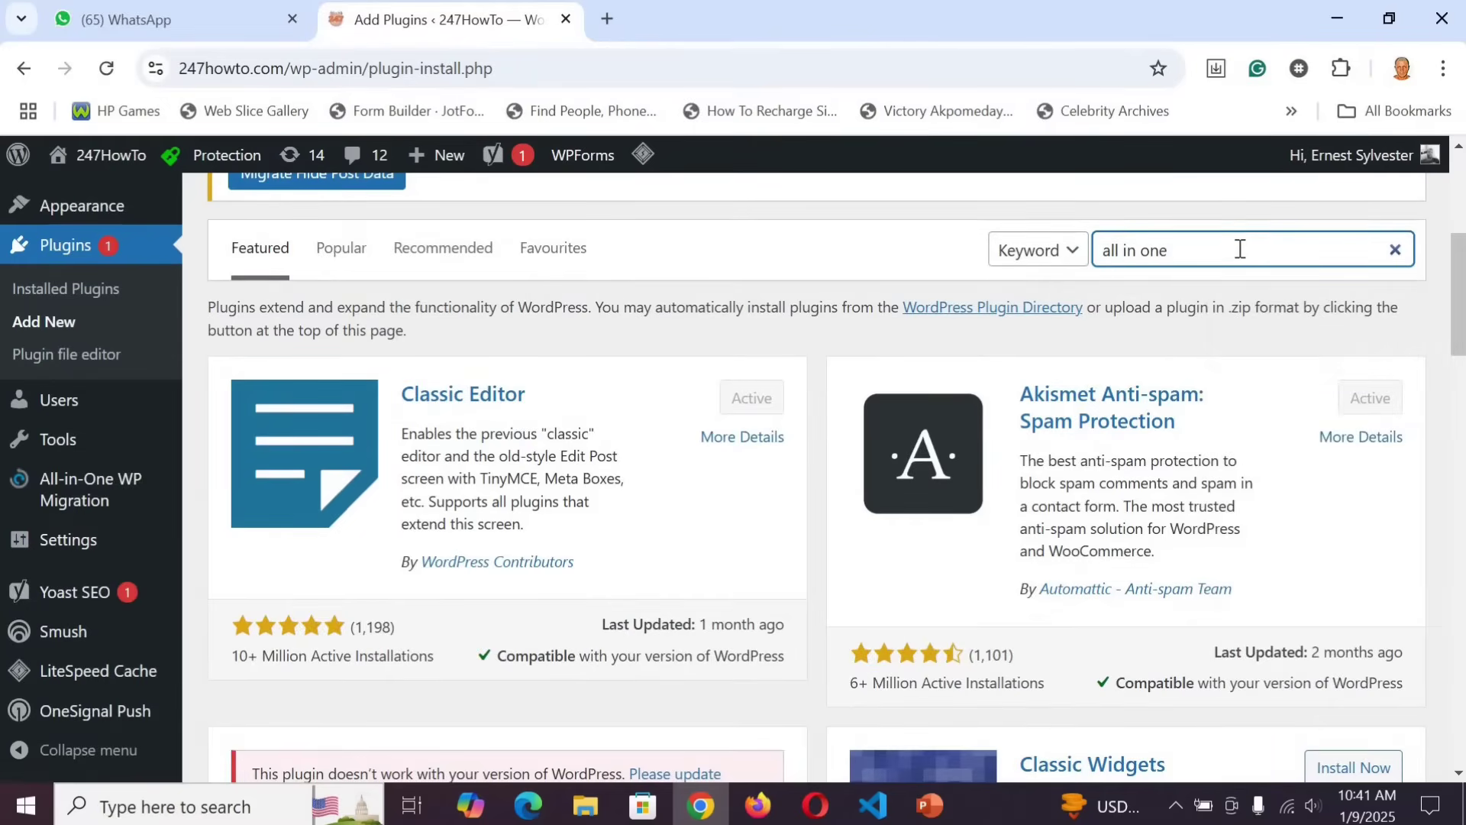
type("wp mig")
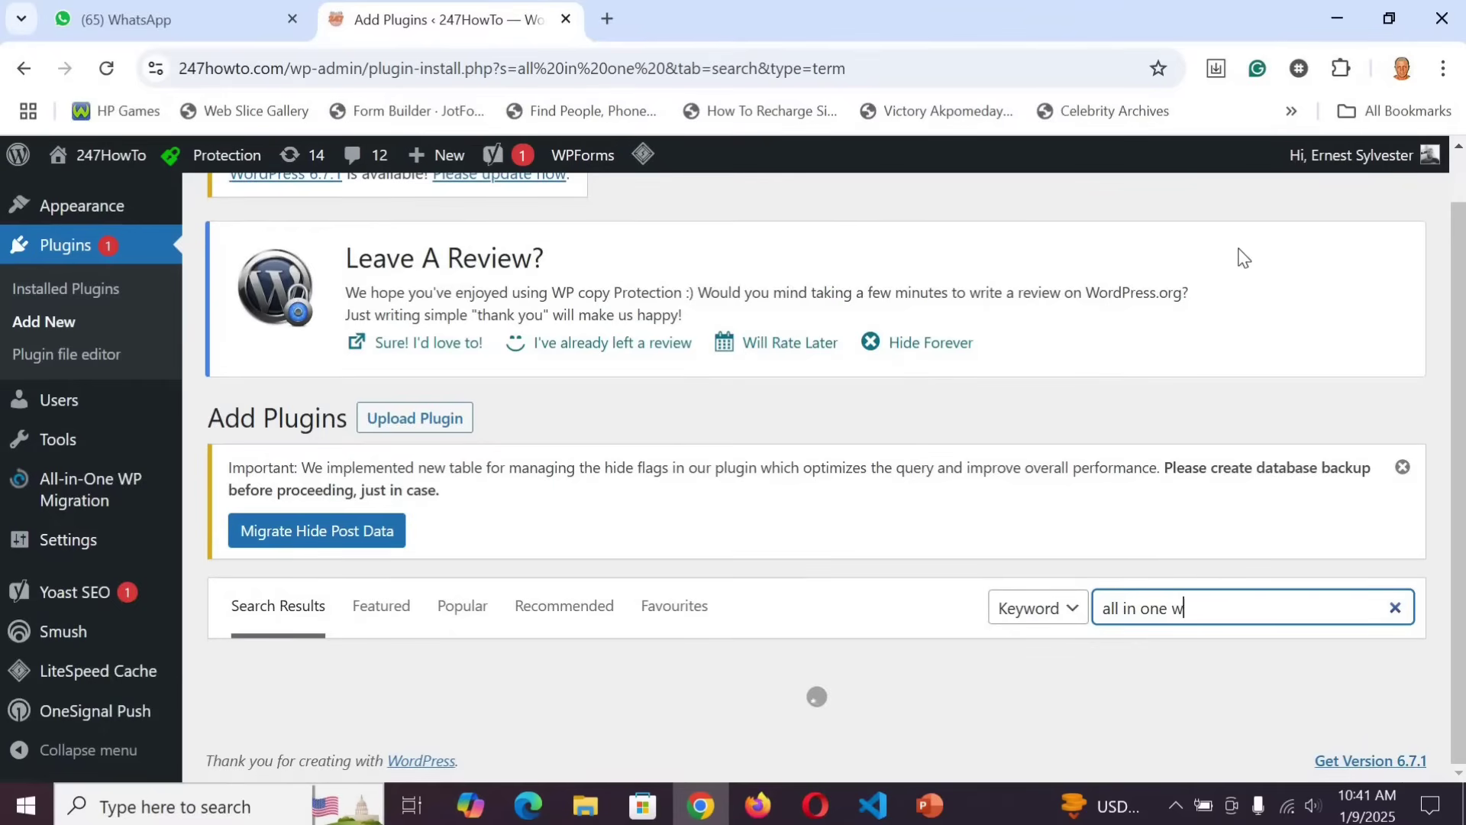
scroll(1241, 252, "down", 5)
type("ration")
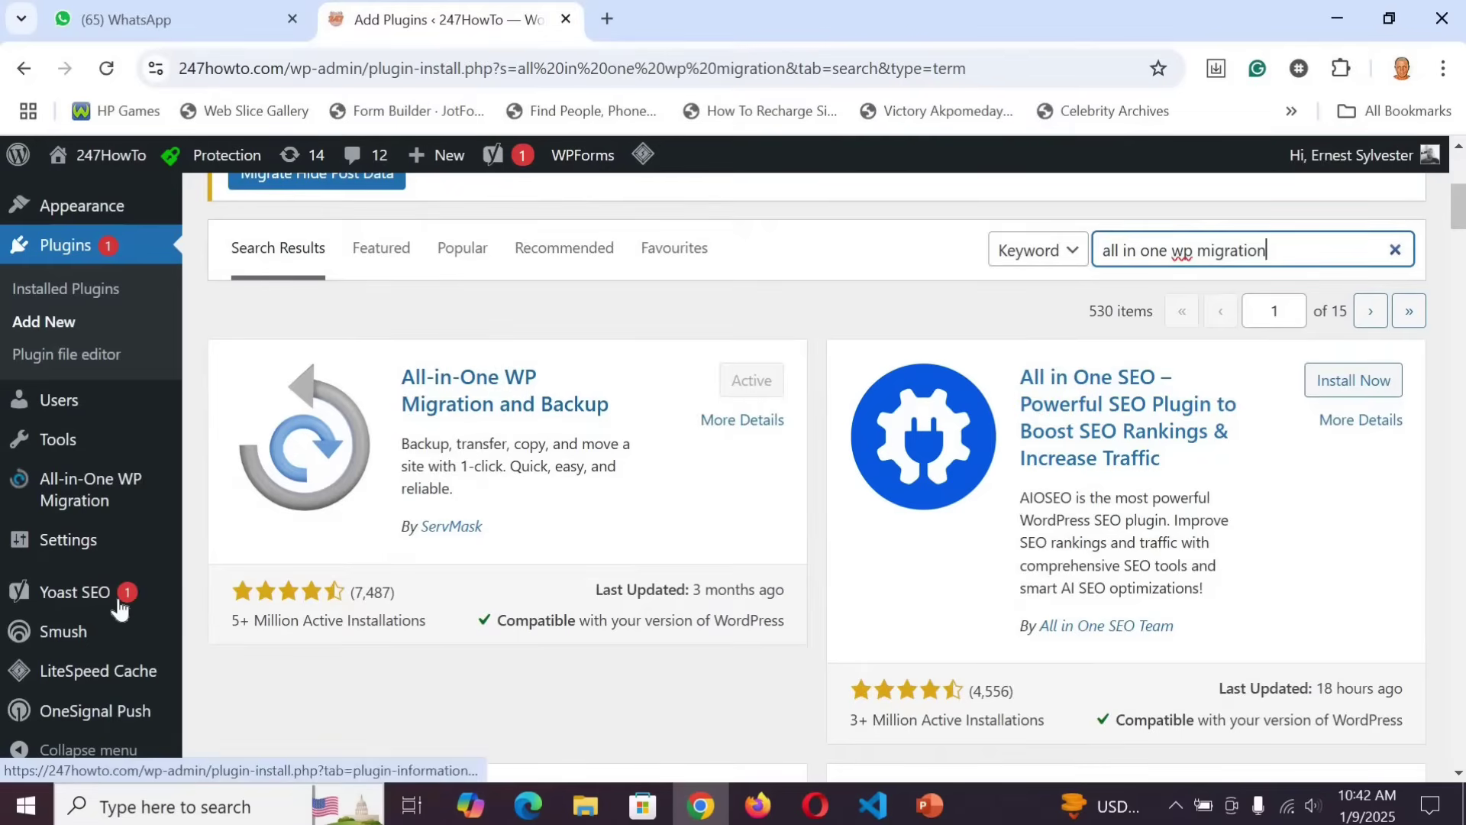
Return to the Installed Plugins list showing 24 plugins
mouse_move(113, 588)
scroll(111, 584, "down", 5)
scroll(113, 584, "down", 1)
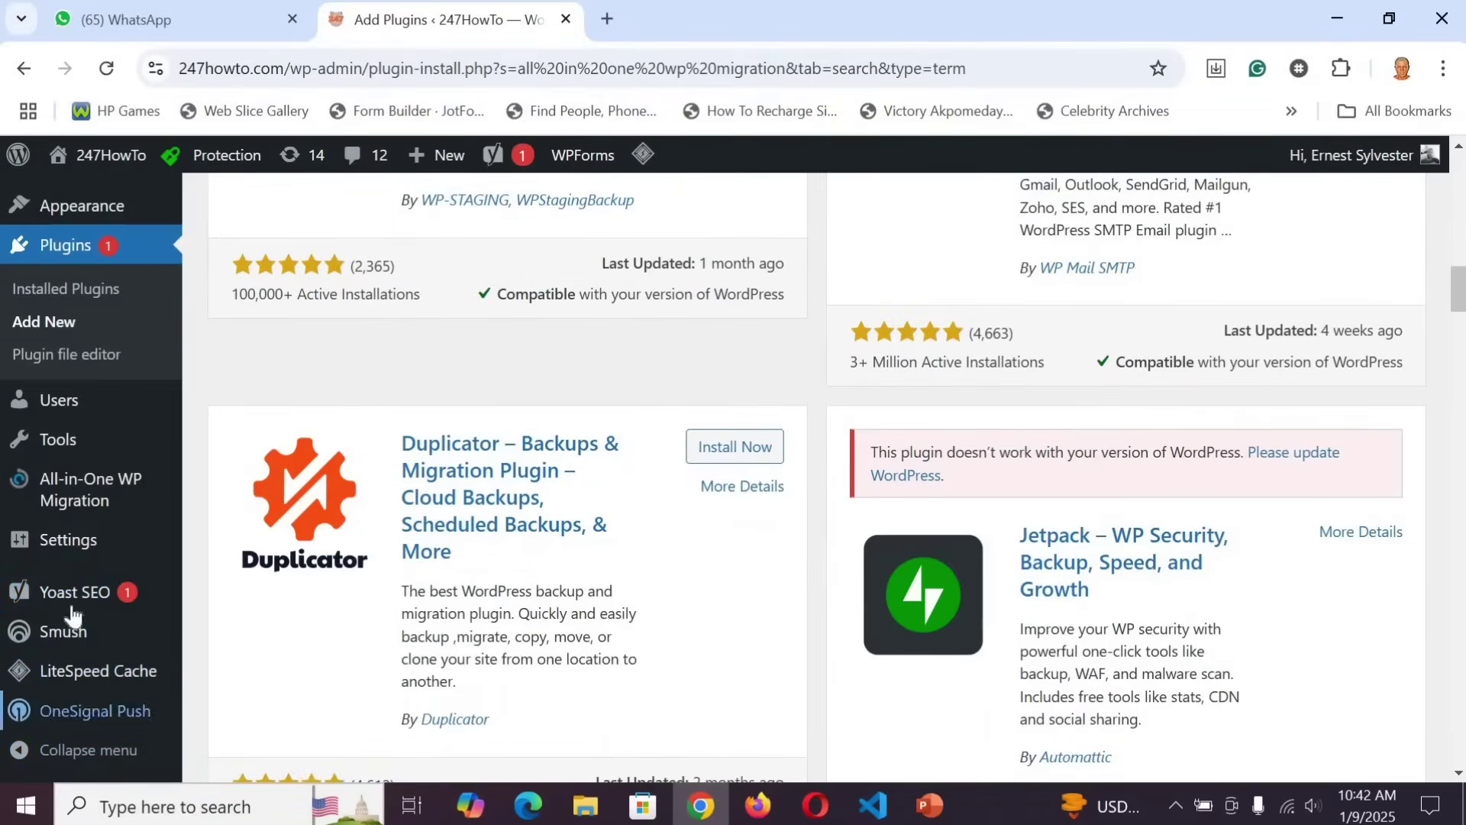
left_click(65, 291)
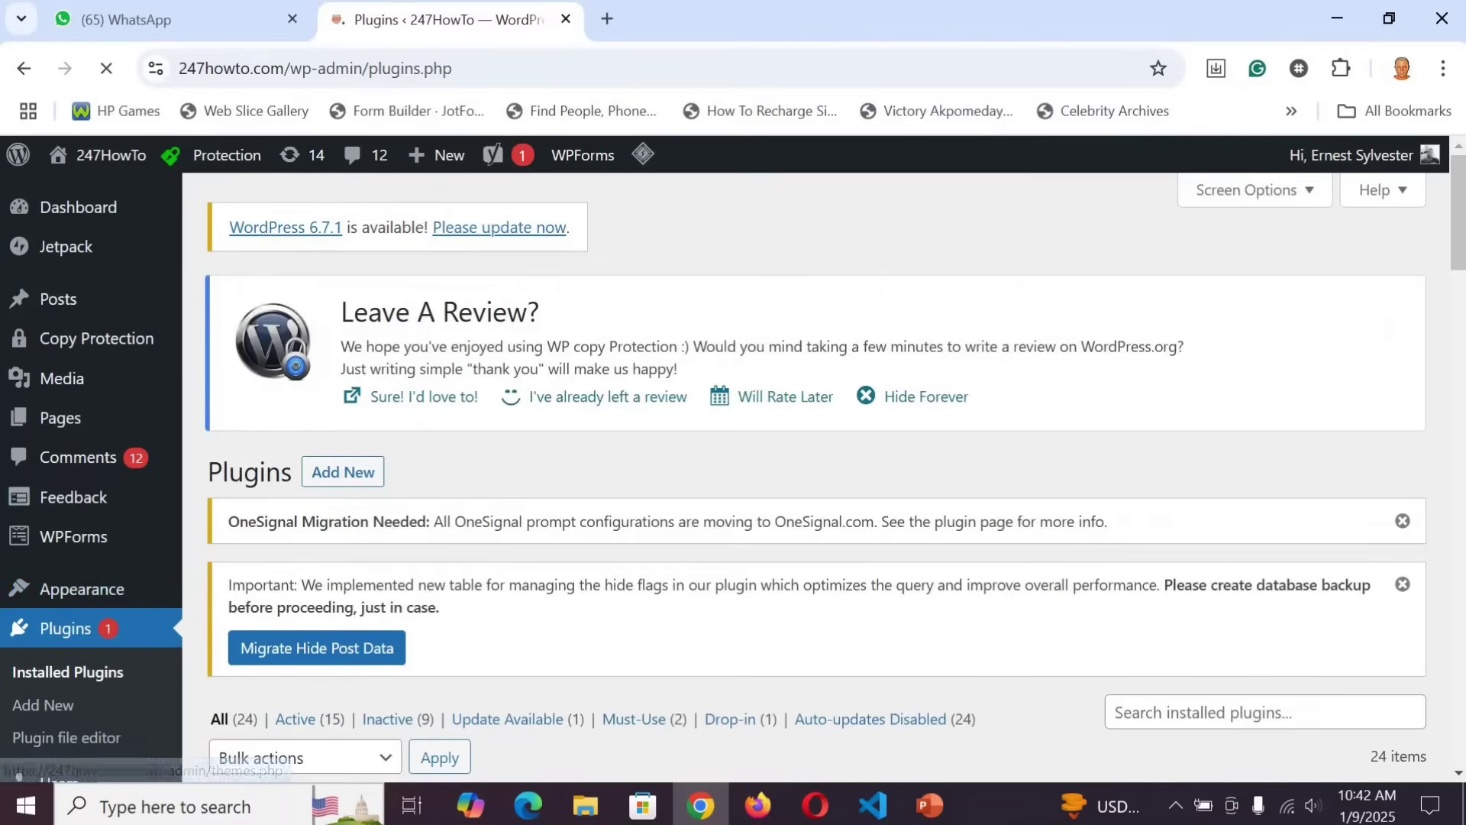
Open the All-in-One WP Migration Export page with its Export Site panel
scroll(84, 489, "down", 4)
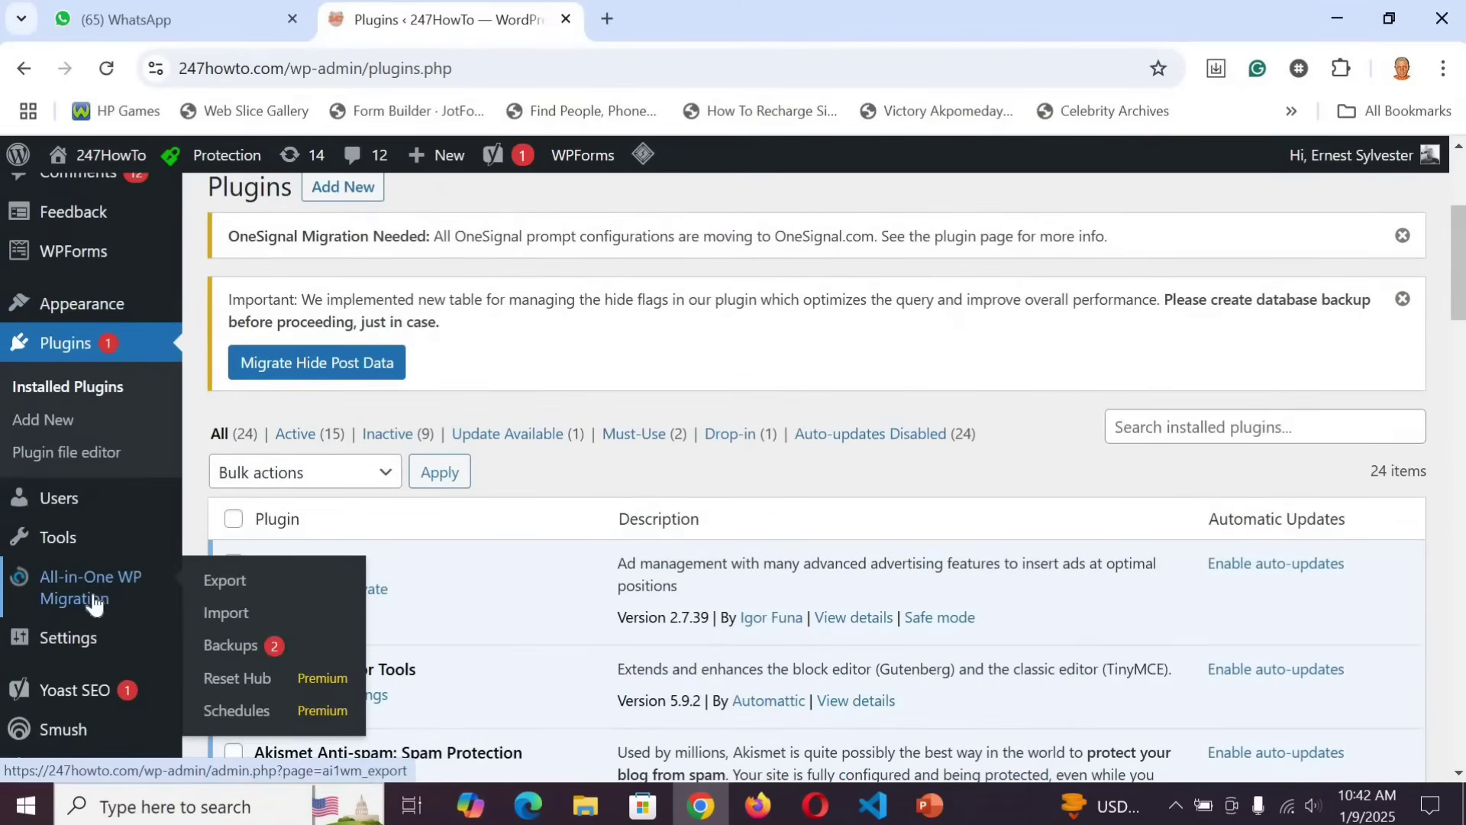
left_click(91, 594)
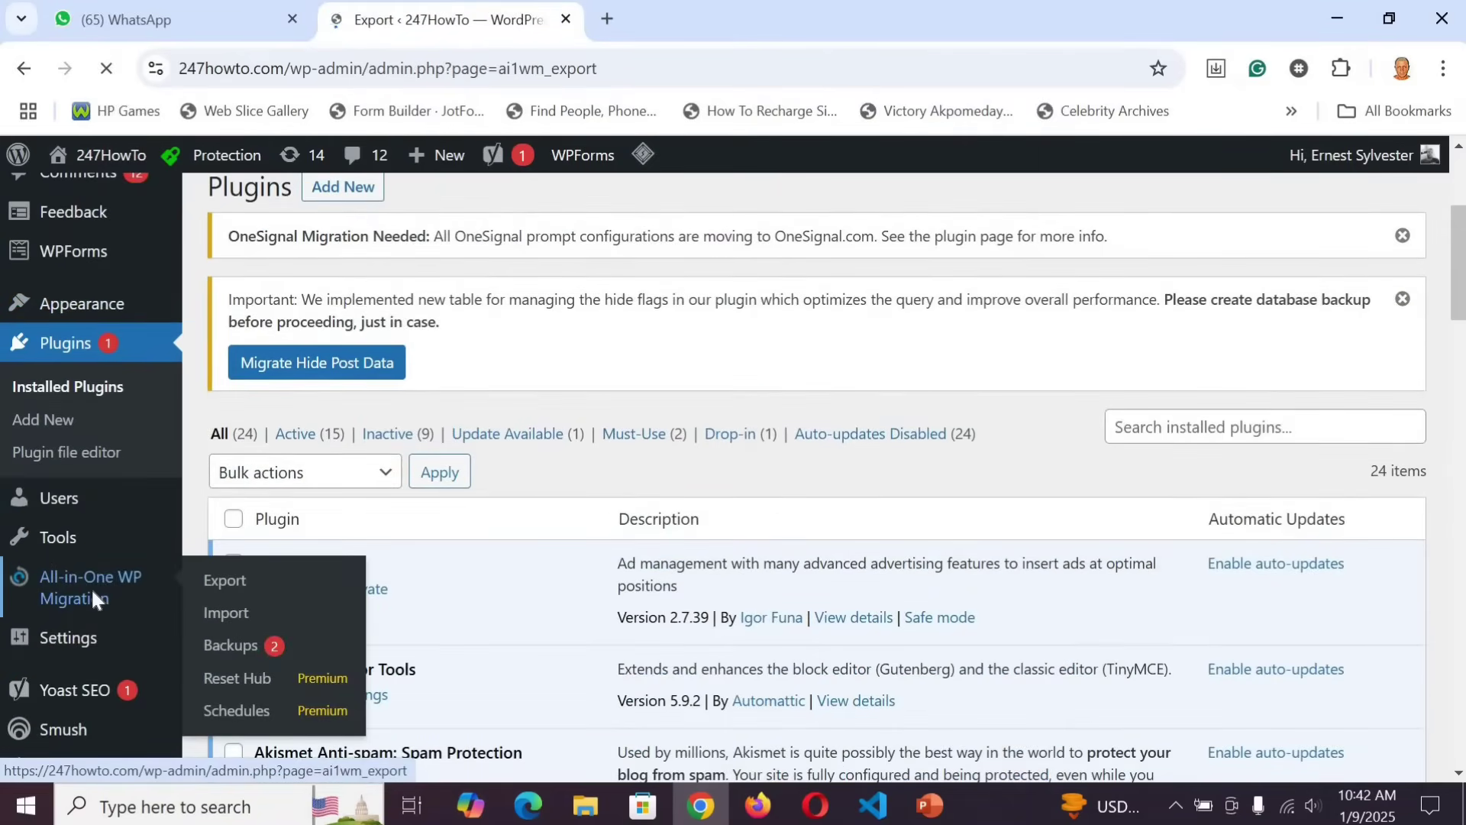
scroll(1453, 386, "down", 3)
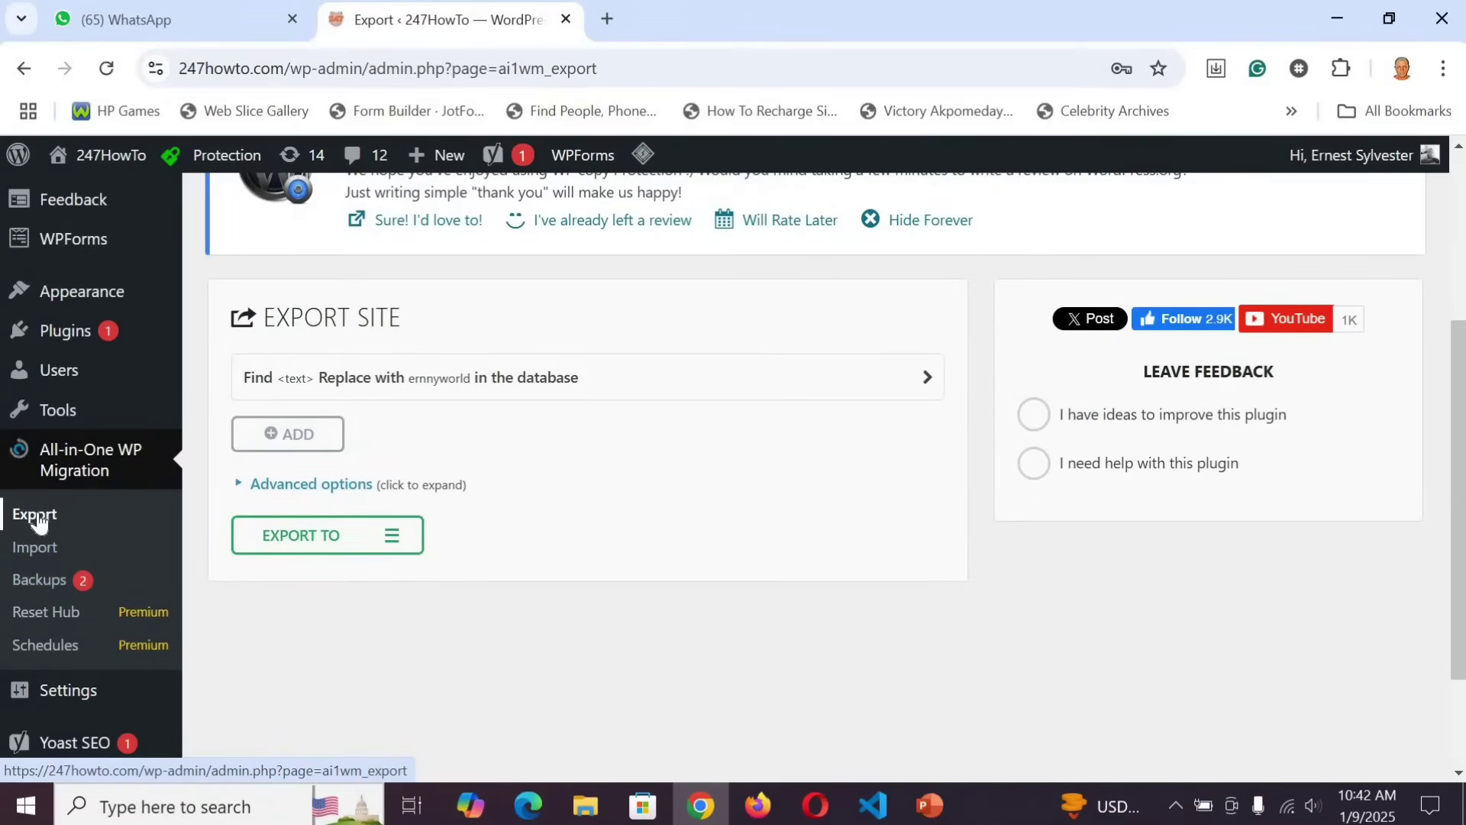
Open All-in-One WP Migration Backups to view the 619.13 MB and 488.88 MB .wpress backups
left_click(29, 589)
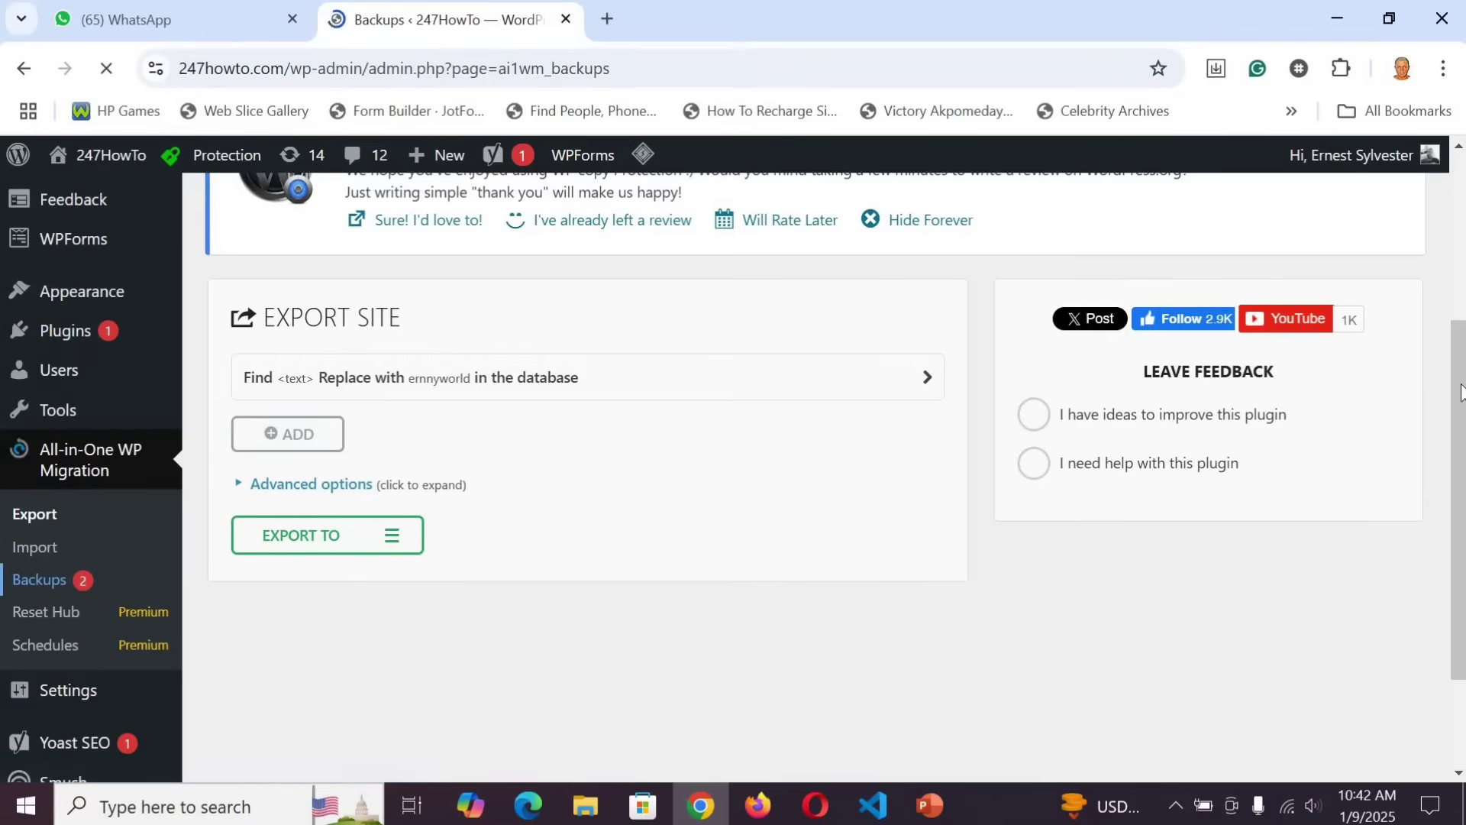
scroll(501, 417, "down", 5)
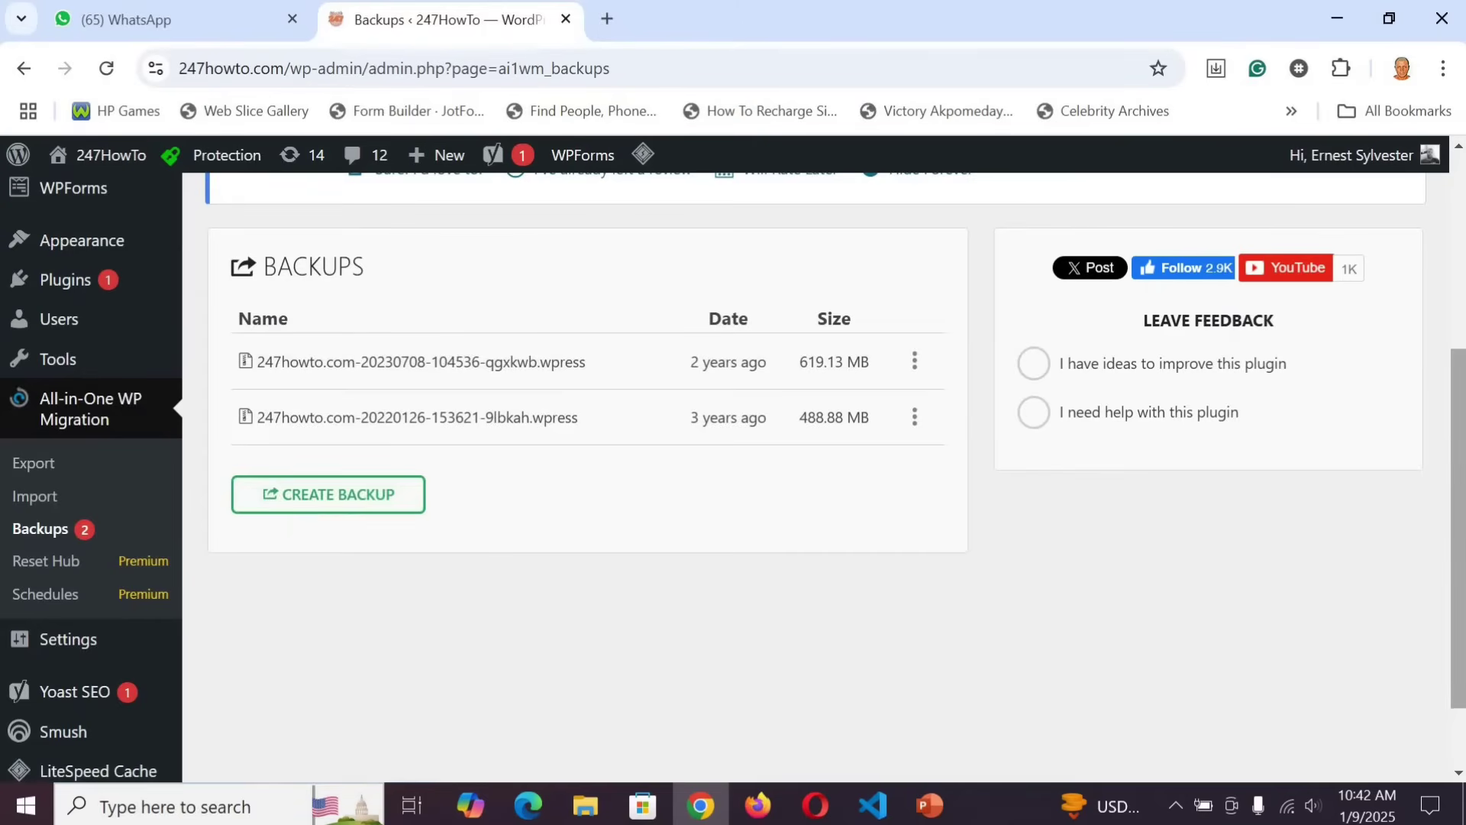
scroll(1444, 497, "up", 1)
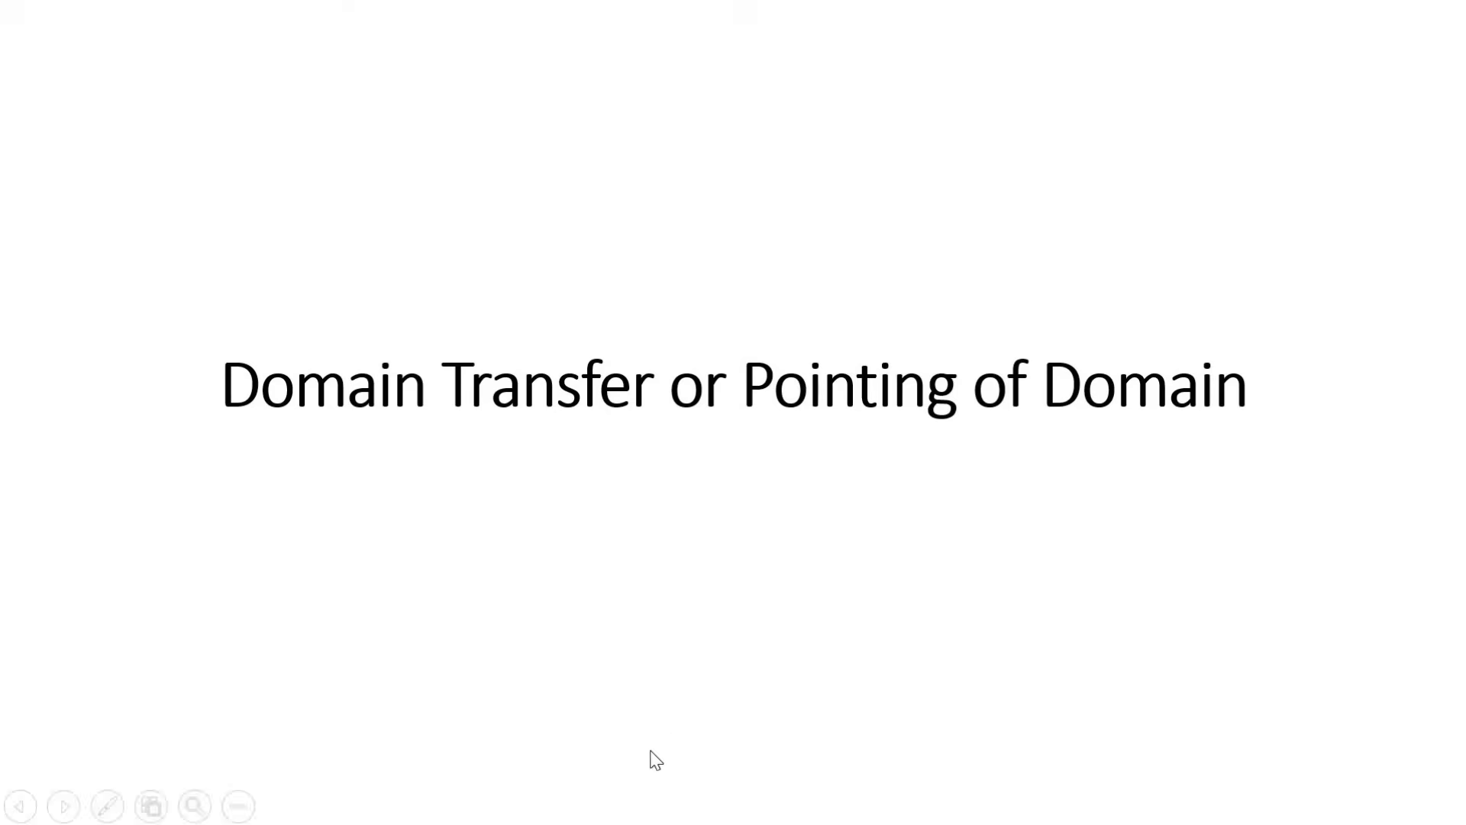
Leave the 'Domain Transfer or Pointing of Domain' slideshow and return to the browser
key("alt+Tab")
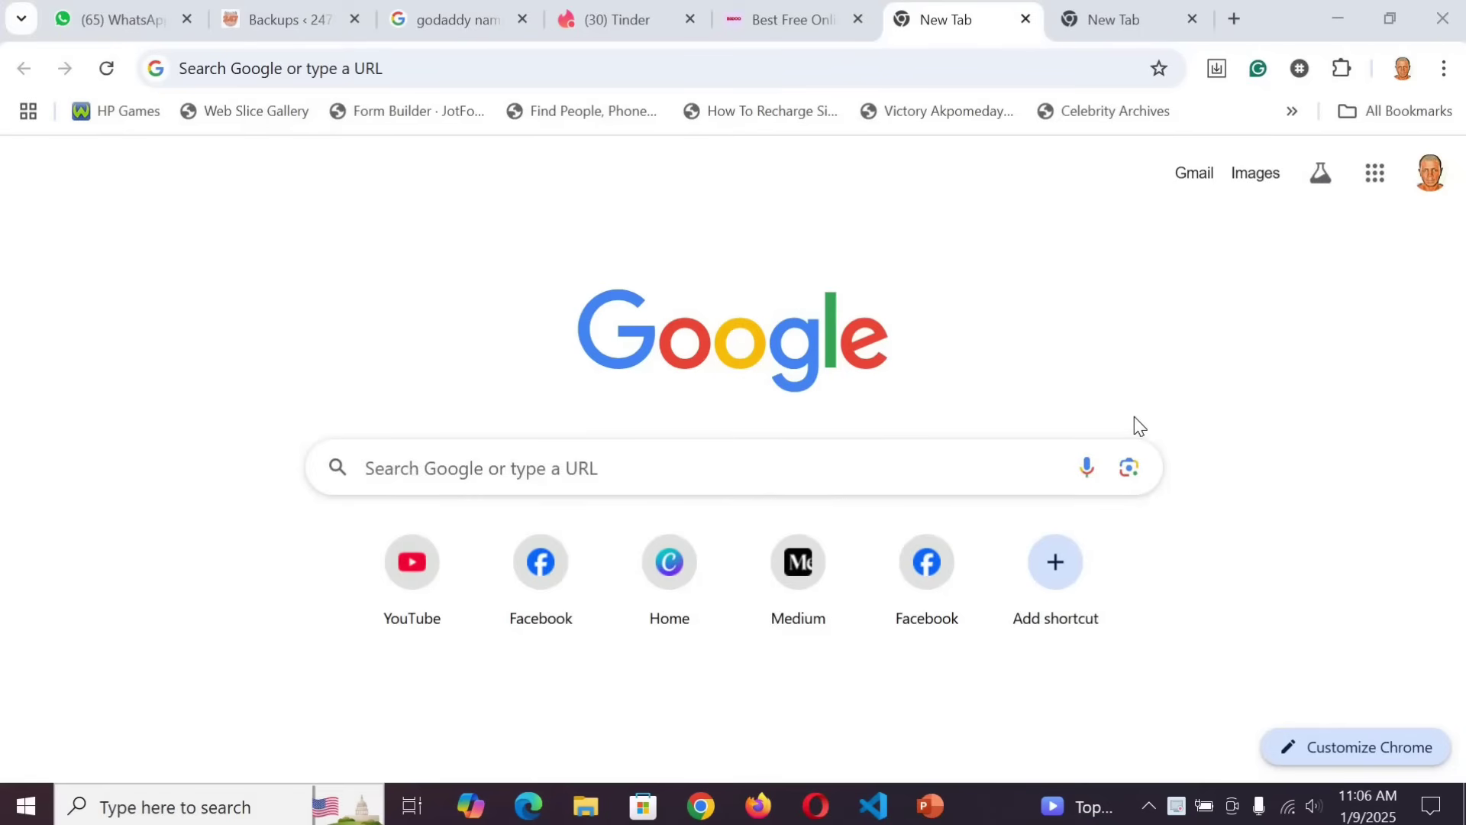
Search Google for 'hostinger nameservers'
left_click(471, 68)
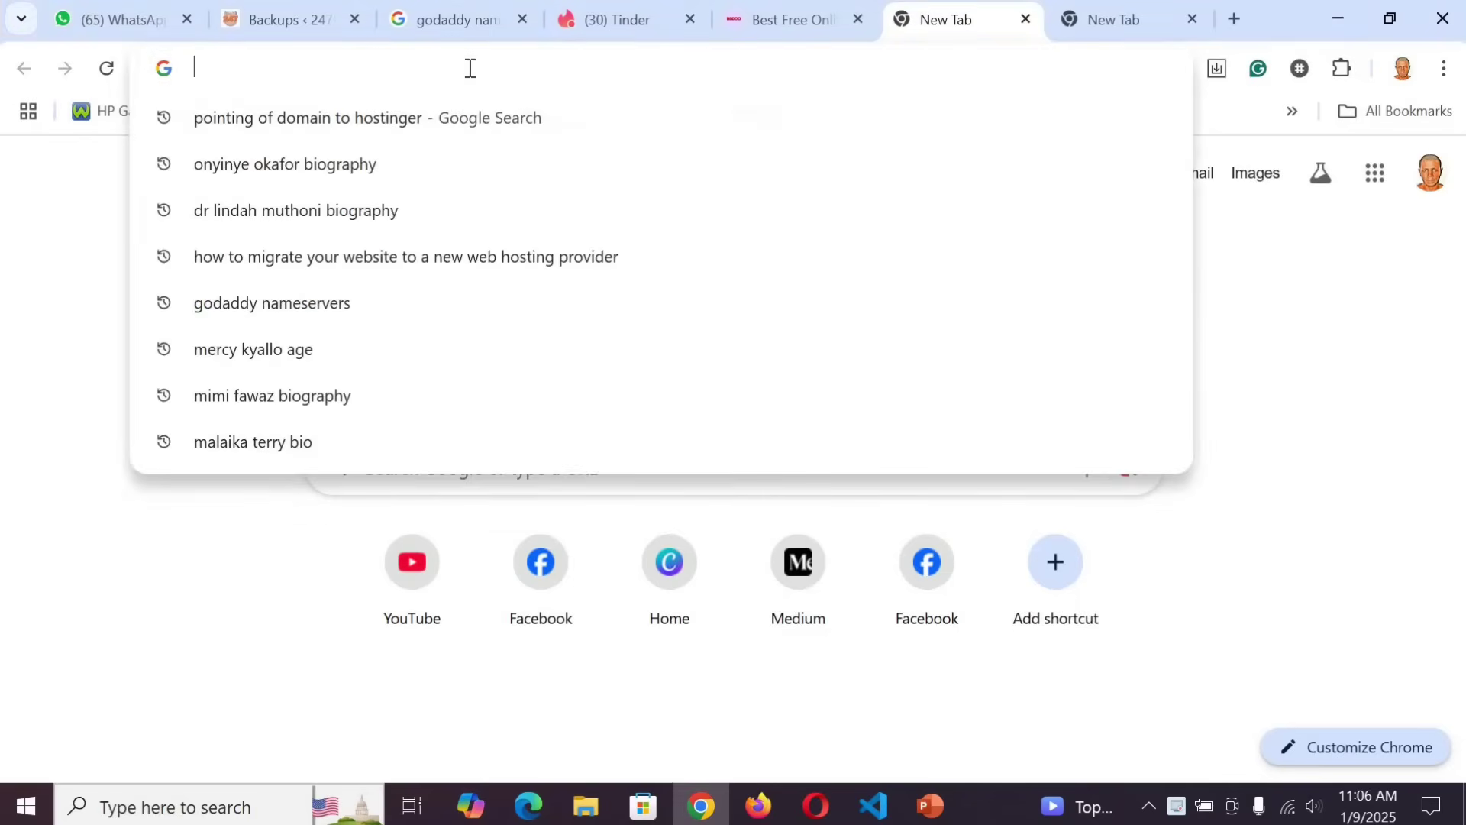
type("hostig")
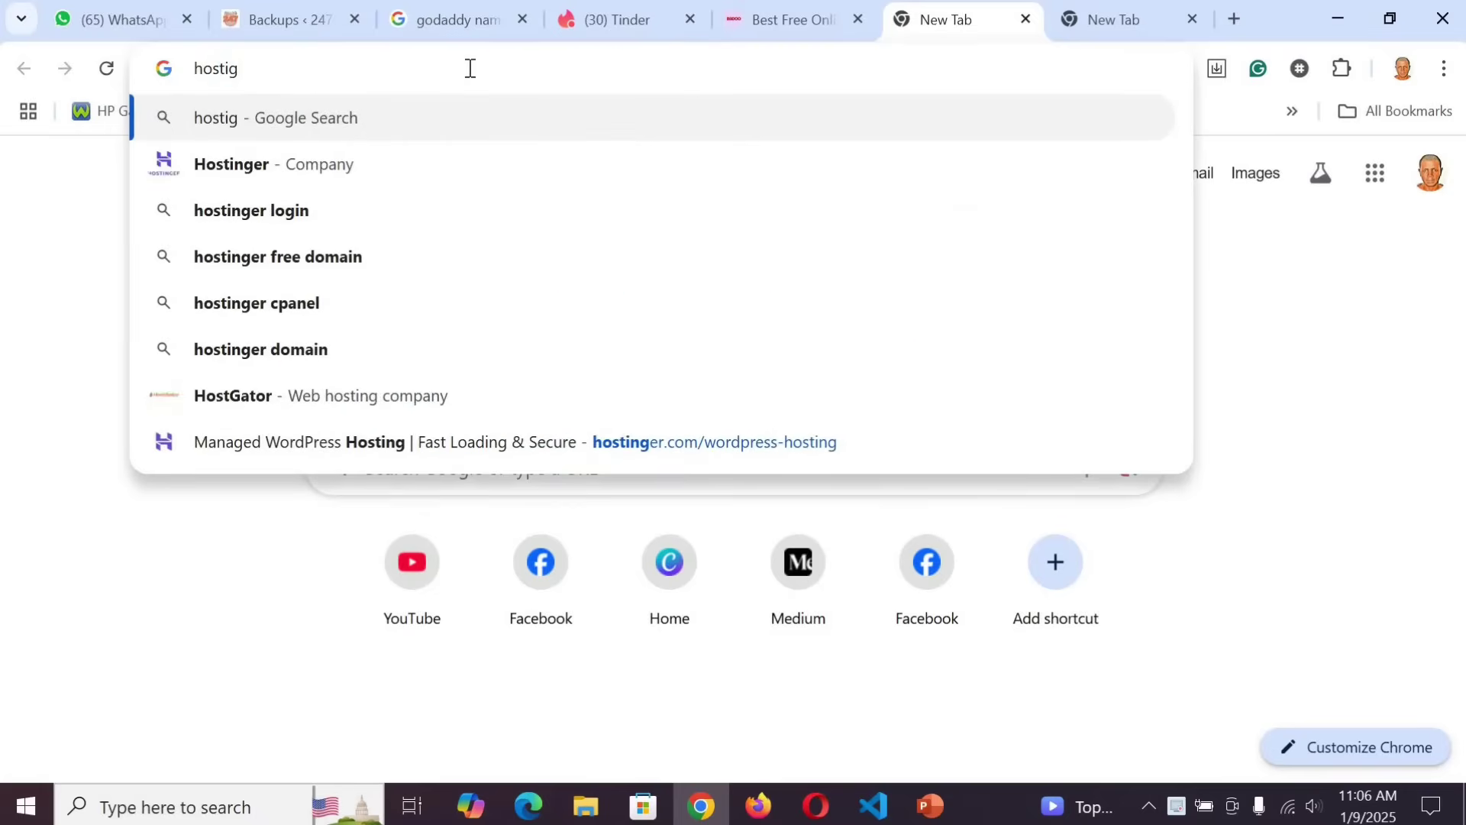
key("BackSpace")
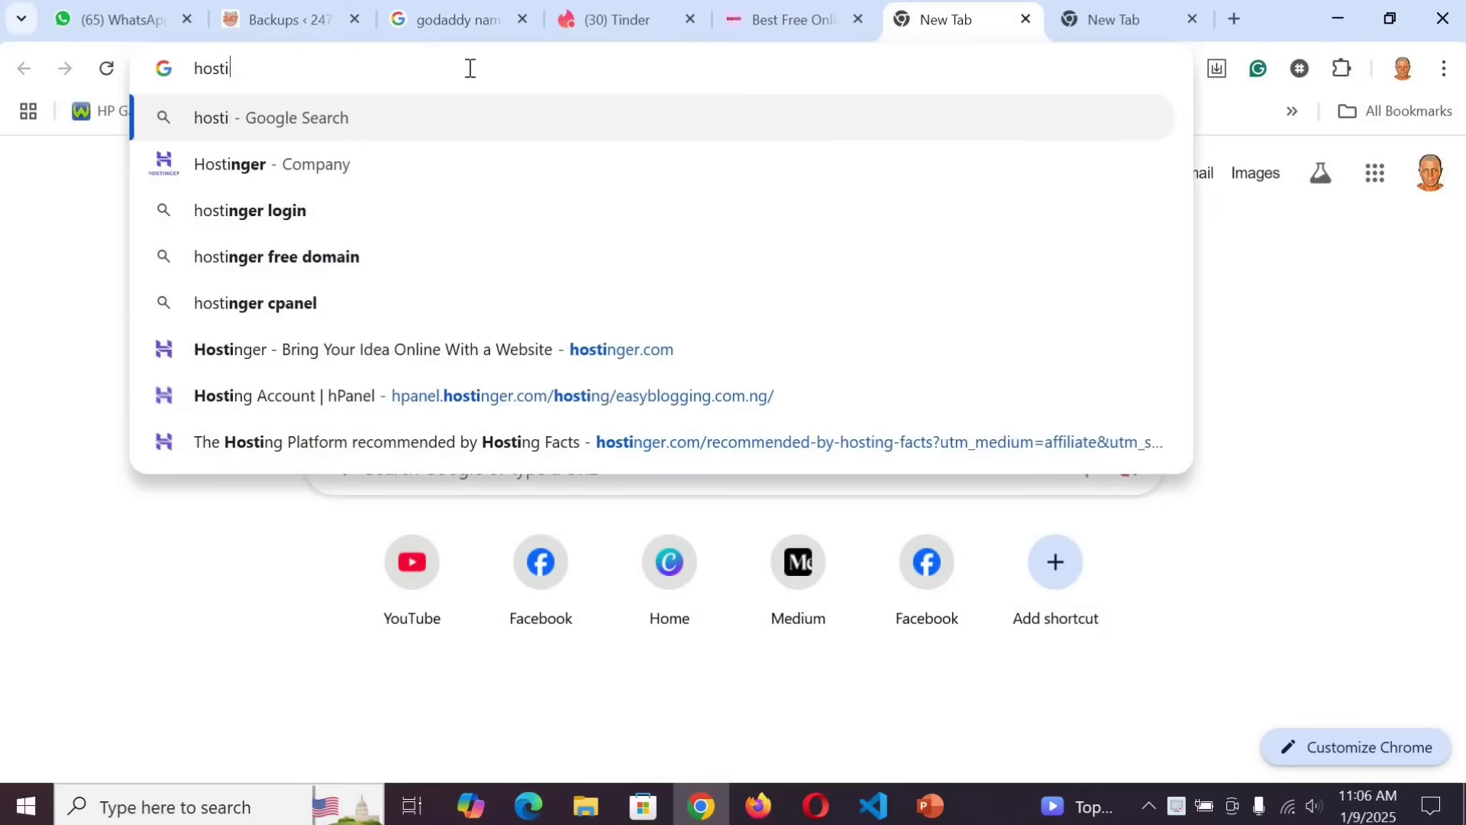
type("nger ")
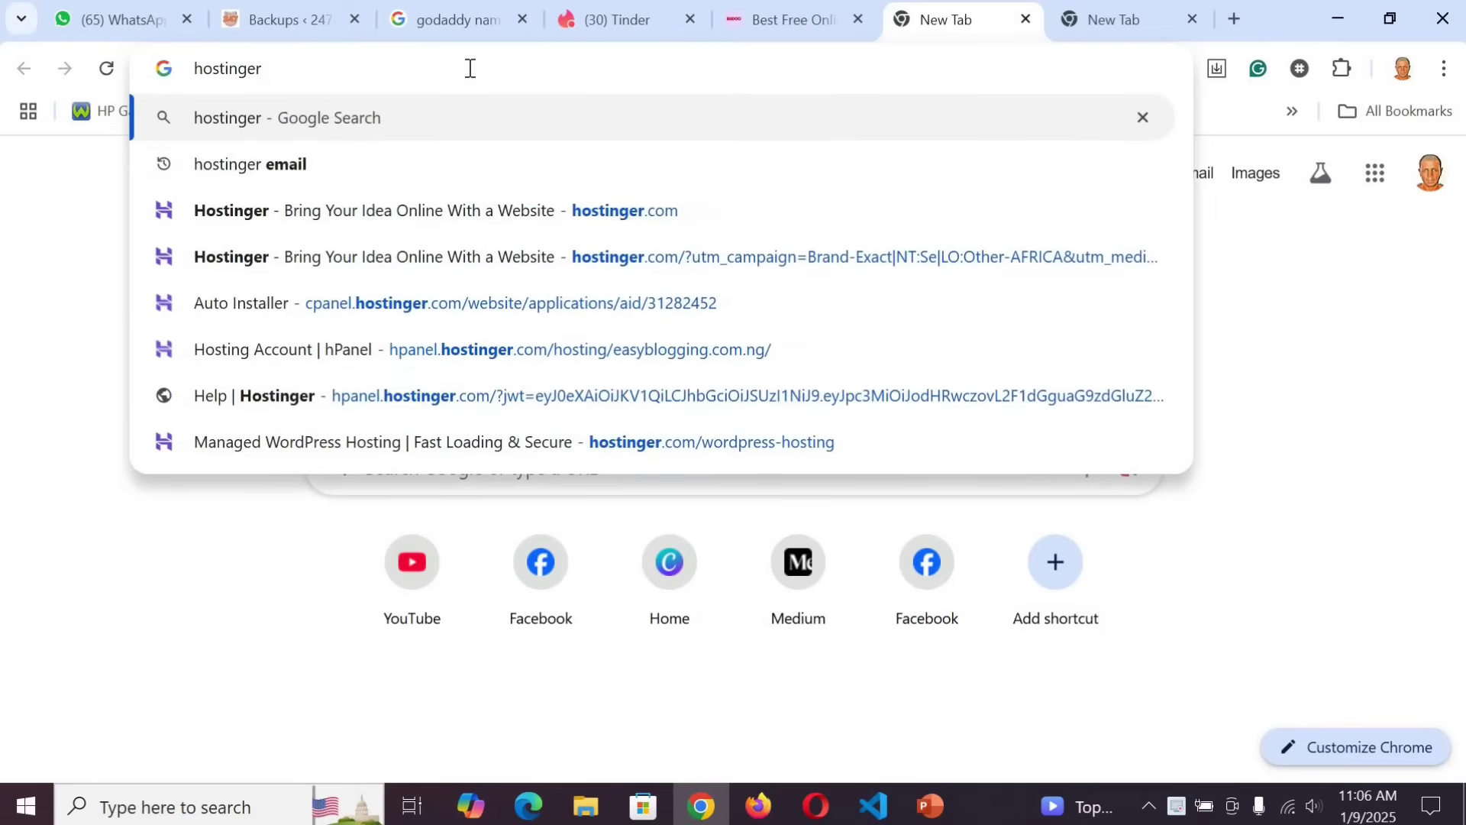
type("nameservers")
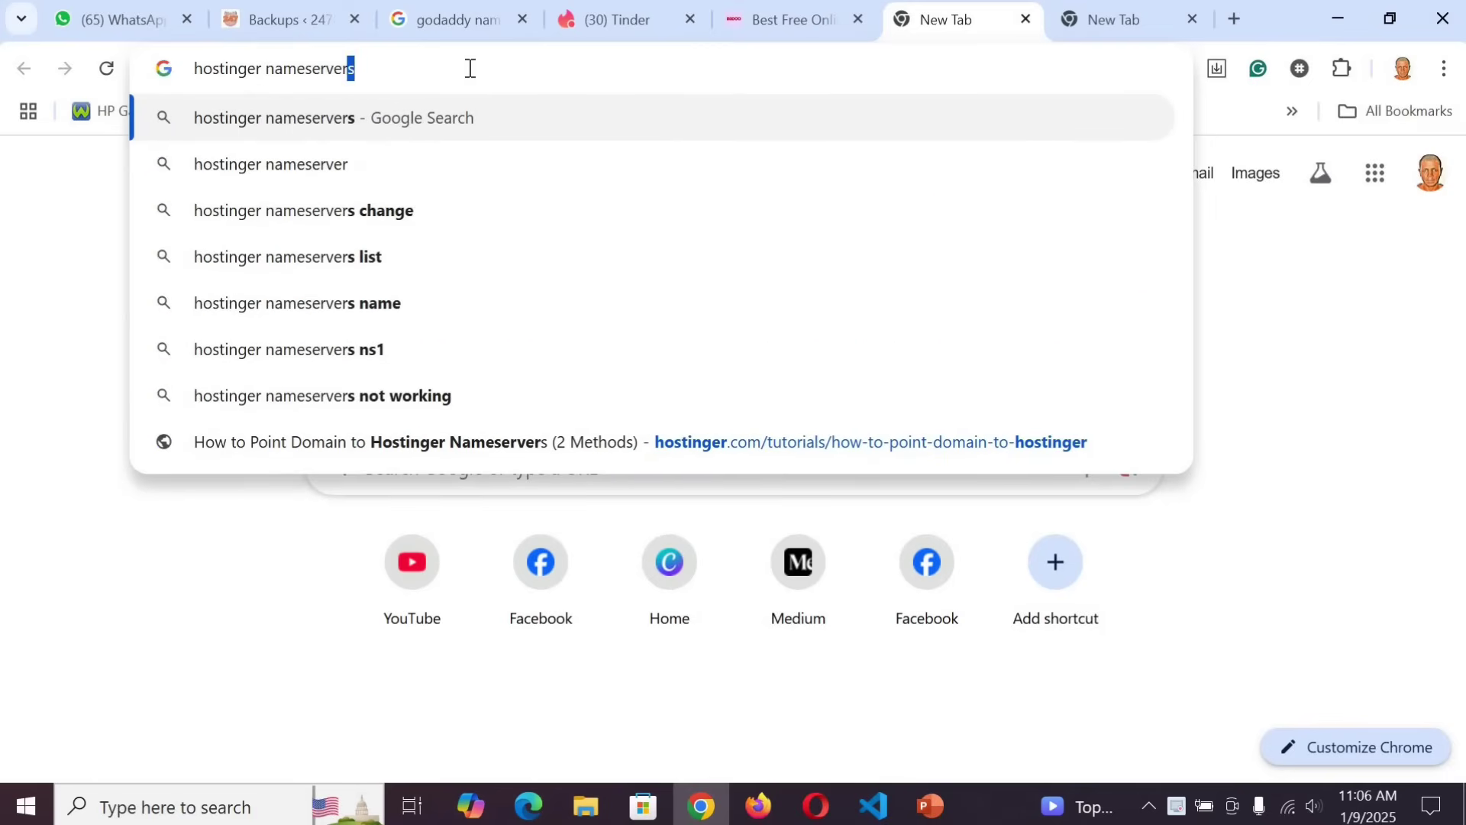
key("Return")
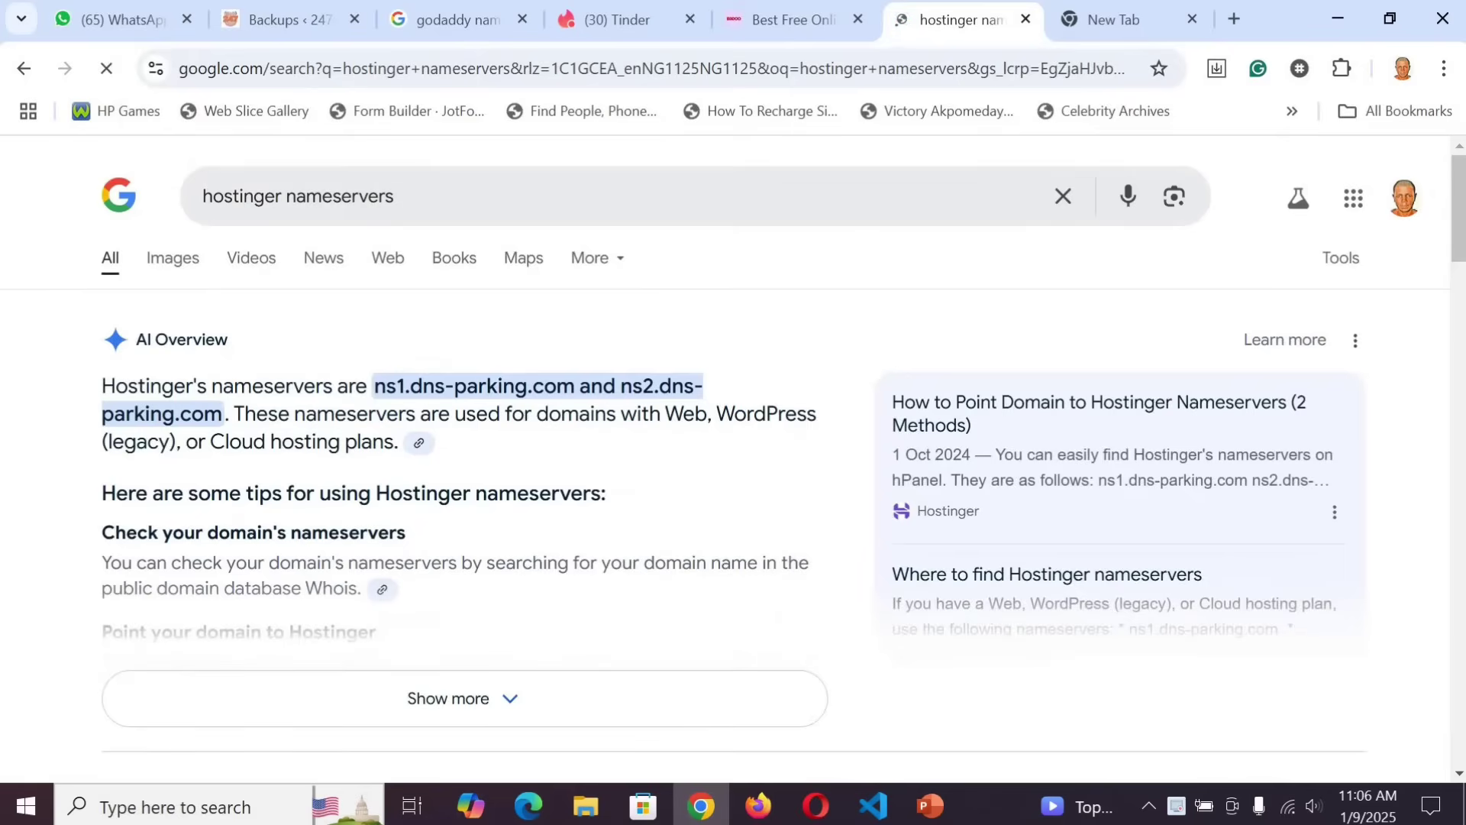
scroll(405, 550, "down", 5)
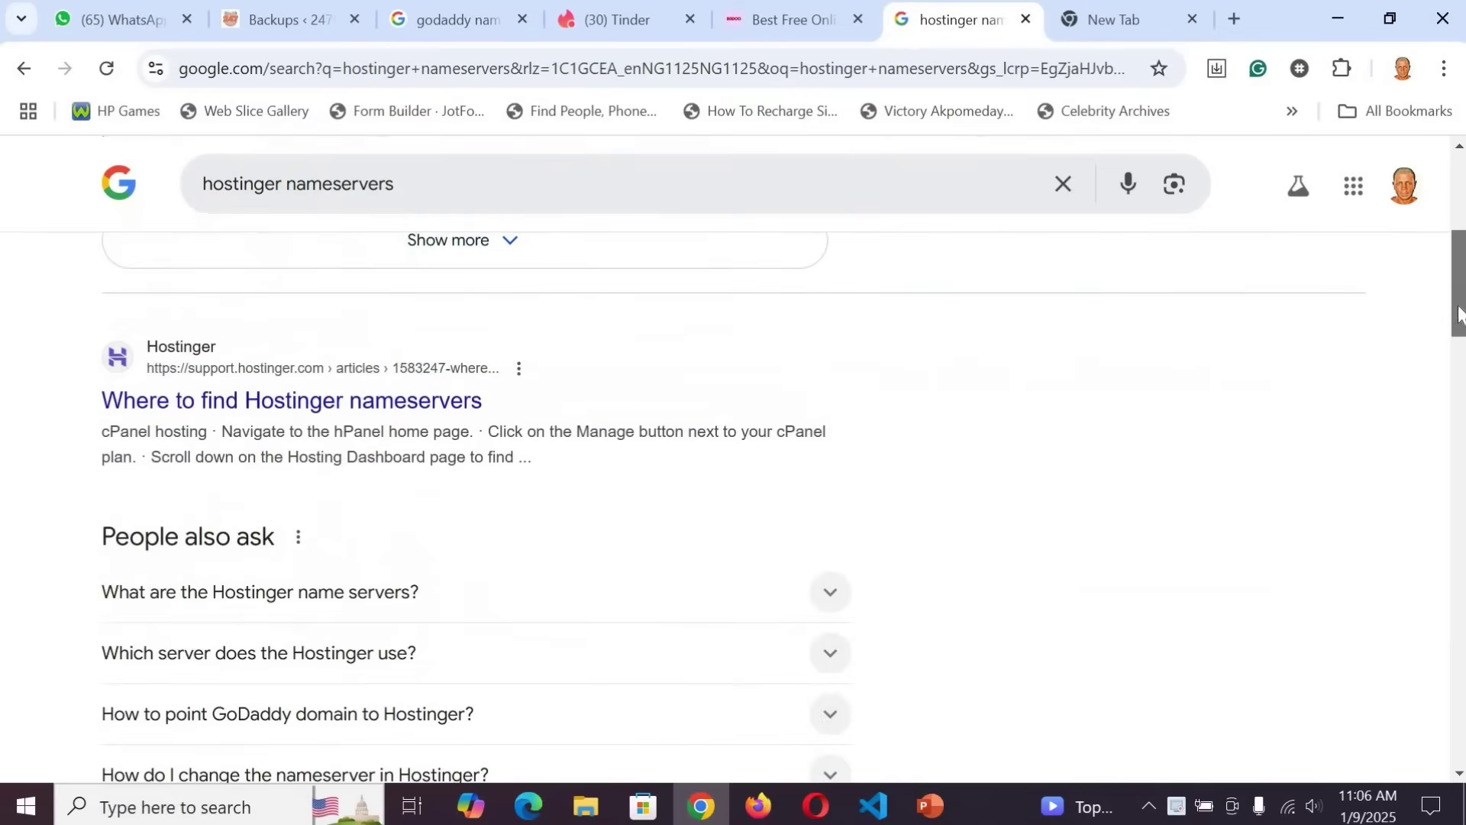
Open the 'Where to find Hostinger nameservers' article in a new tab and view it
right_click(335, 407)
left_click(423, 438)
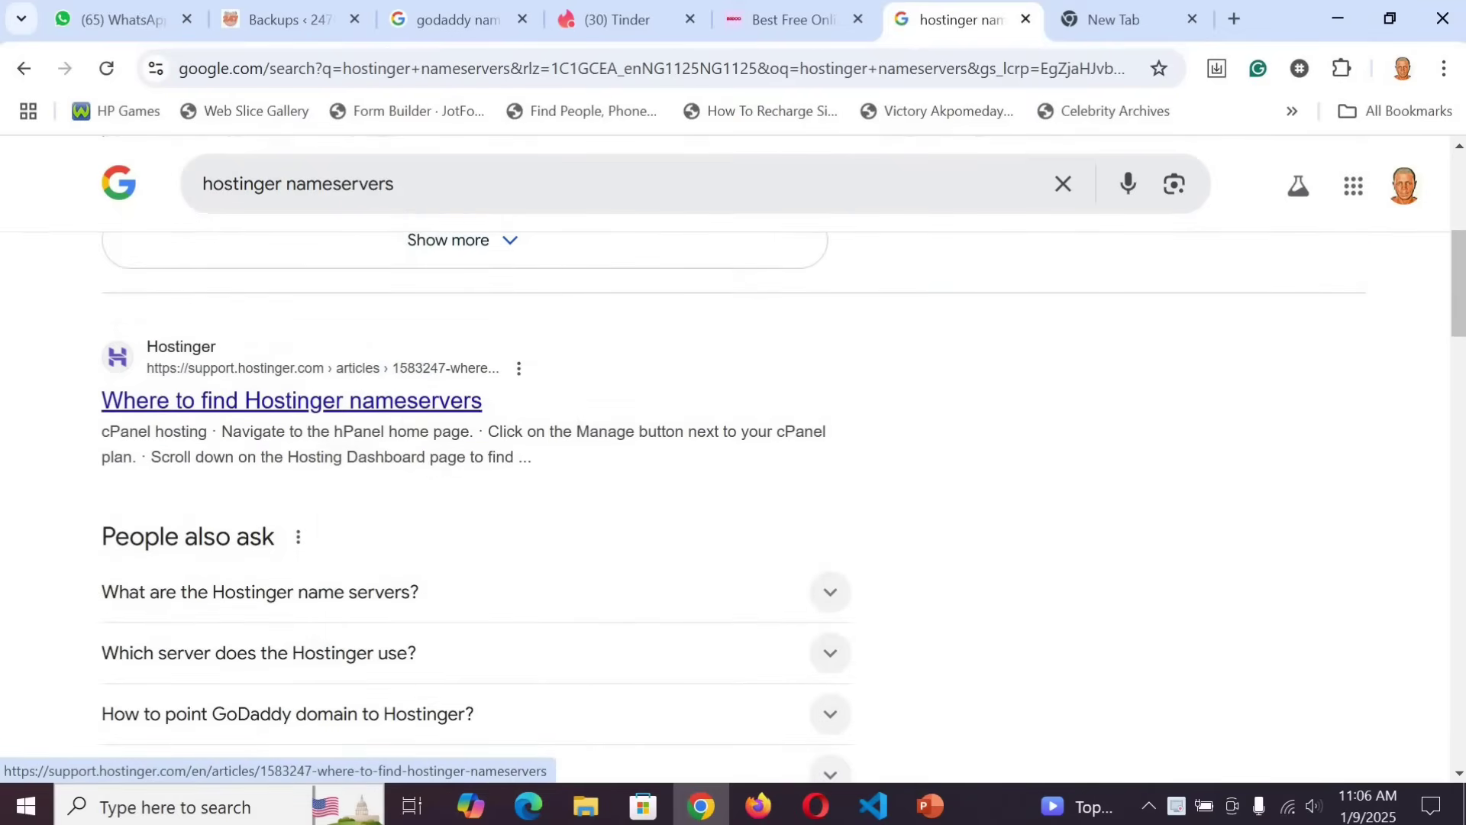
scroll(651, 272, "down", 5)
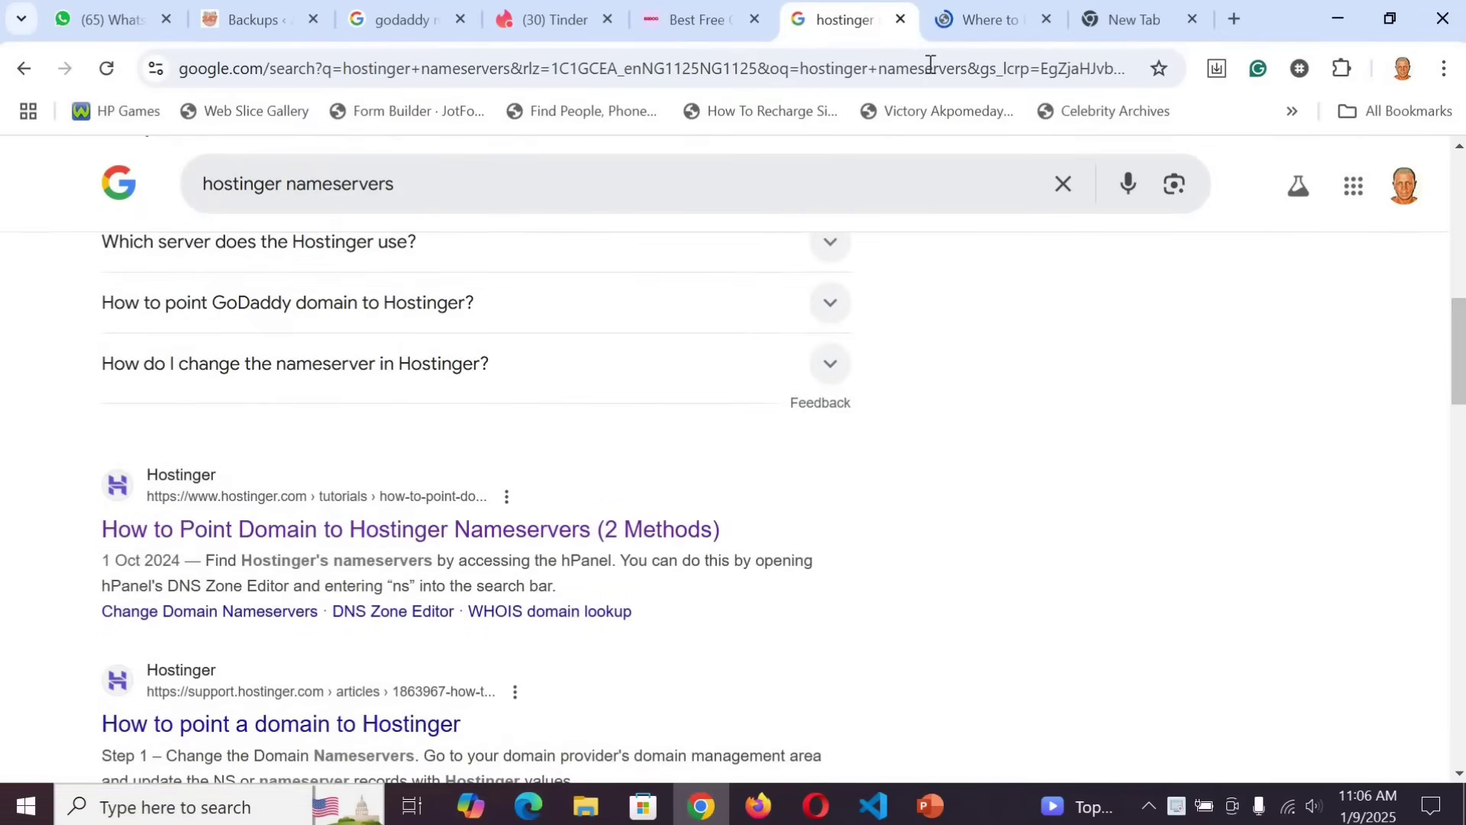
left_click(985, 19)
scroll(1446, 205, "down", 15)
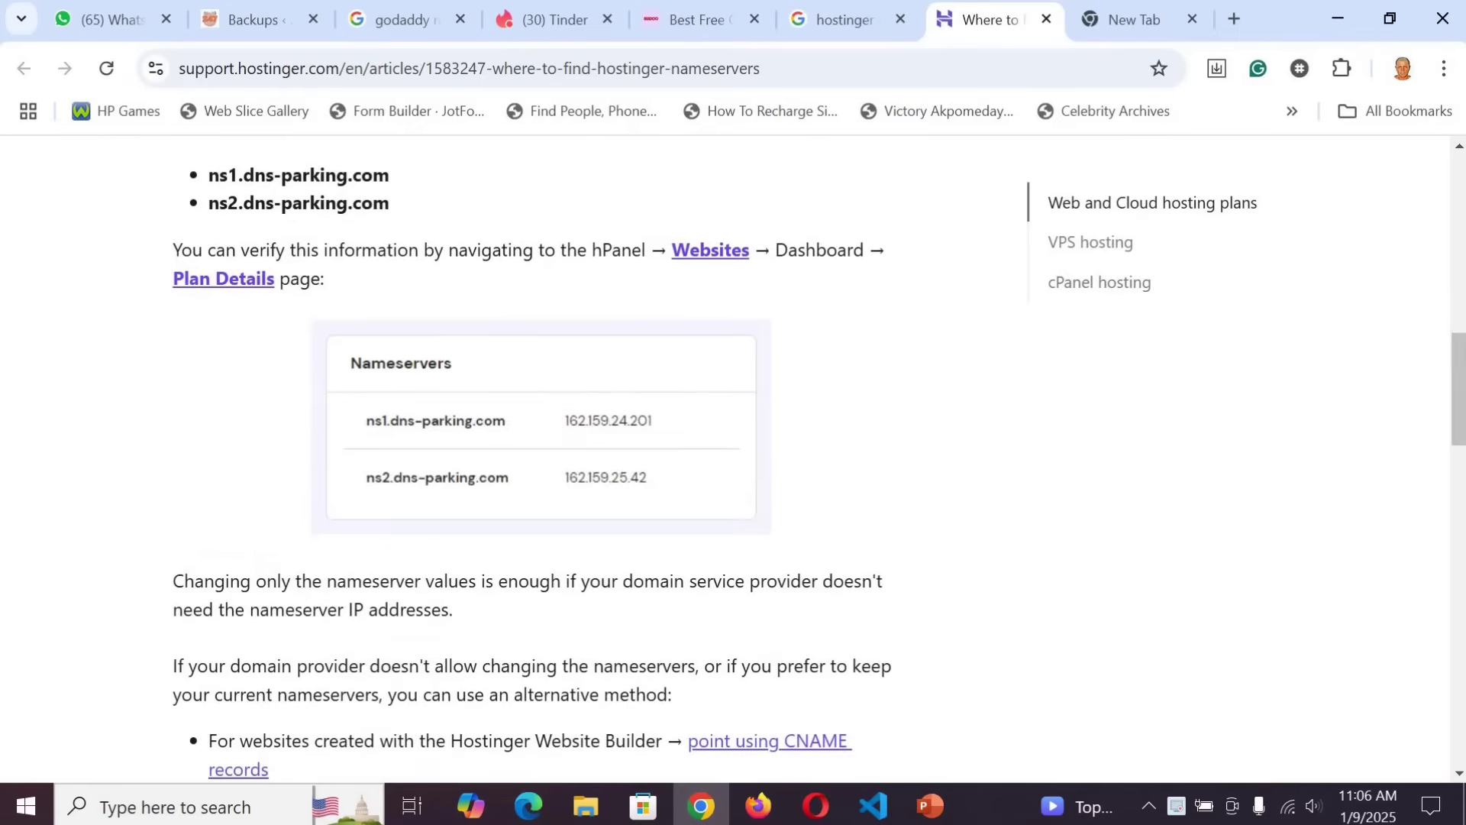
Copy the ns1.dns-parking.com nameserver from the Hostinger article
scroll(1398, 364, "up", 1)
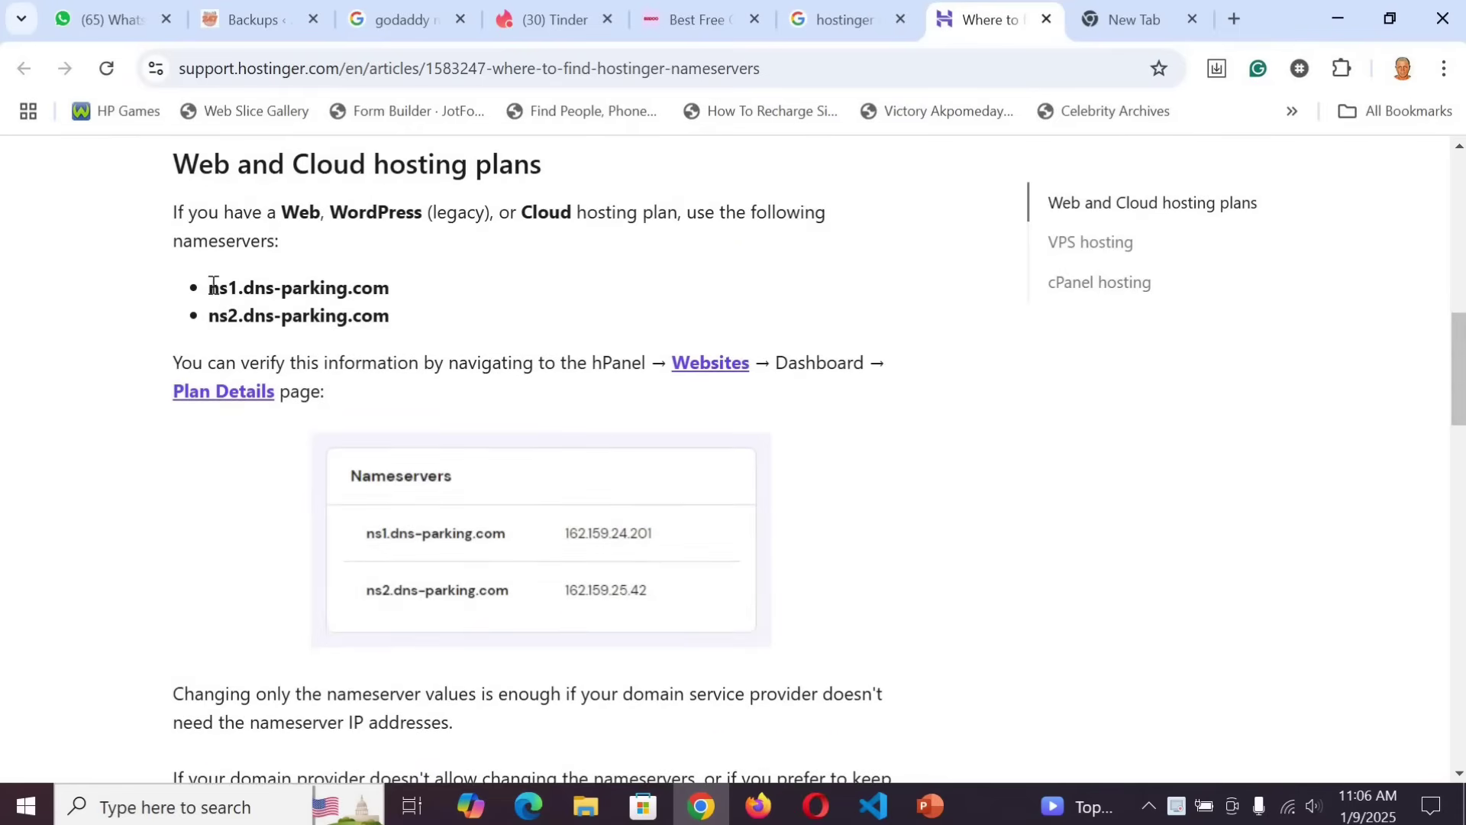
left_click_drag(211, 285, 405, 296)
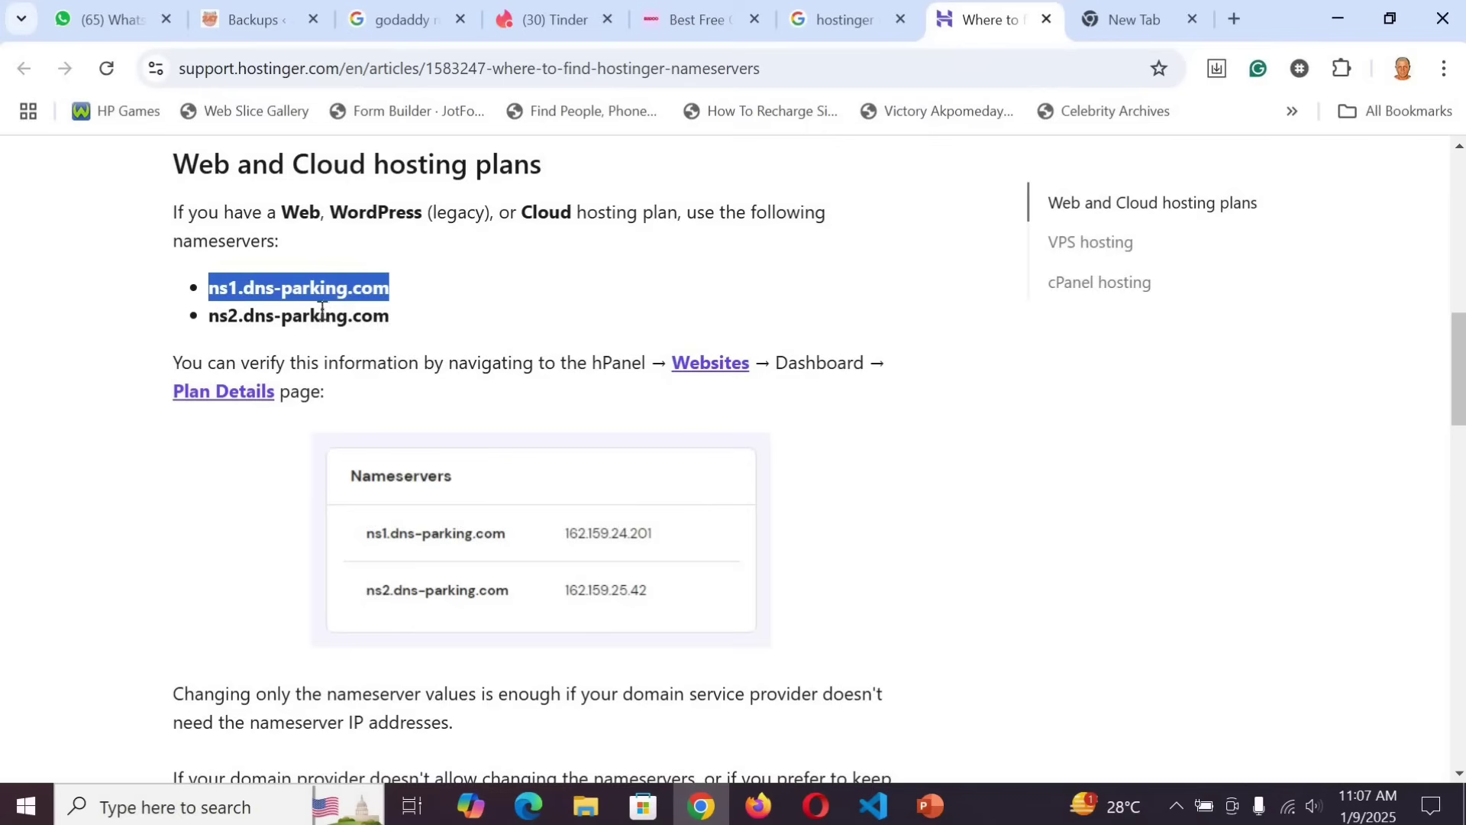
right_click(279, 284)
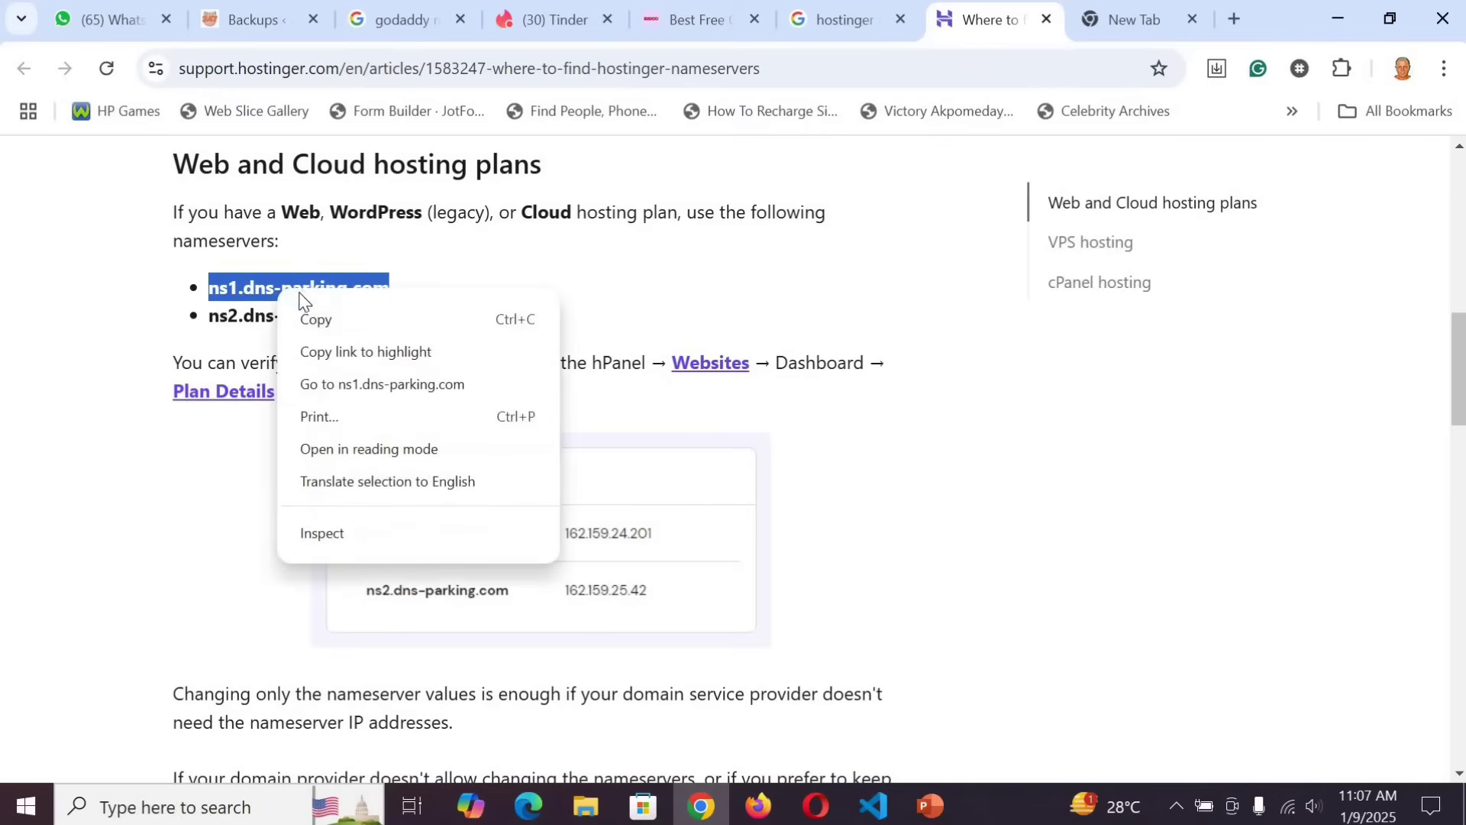
left_click(450, 267)
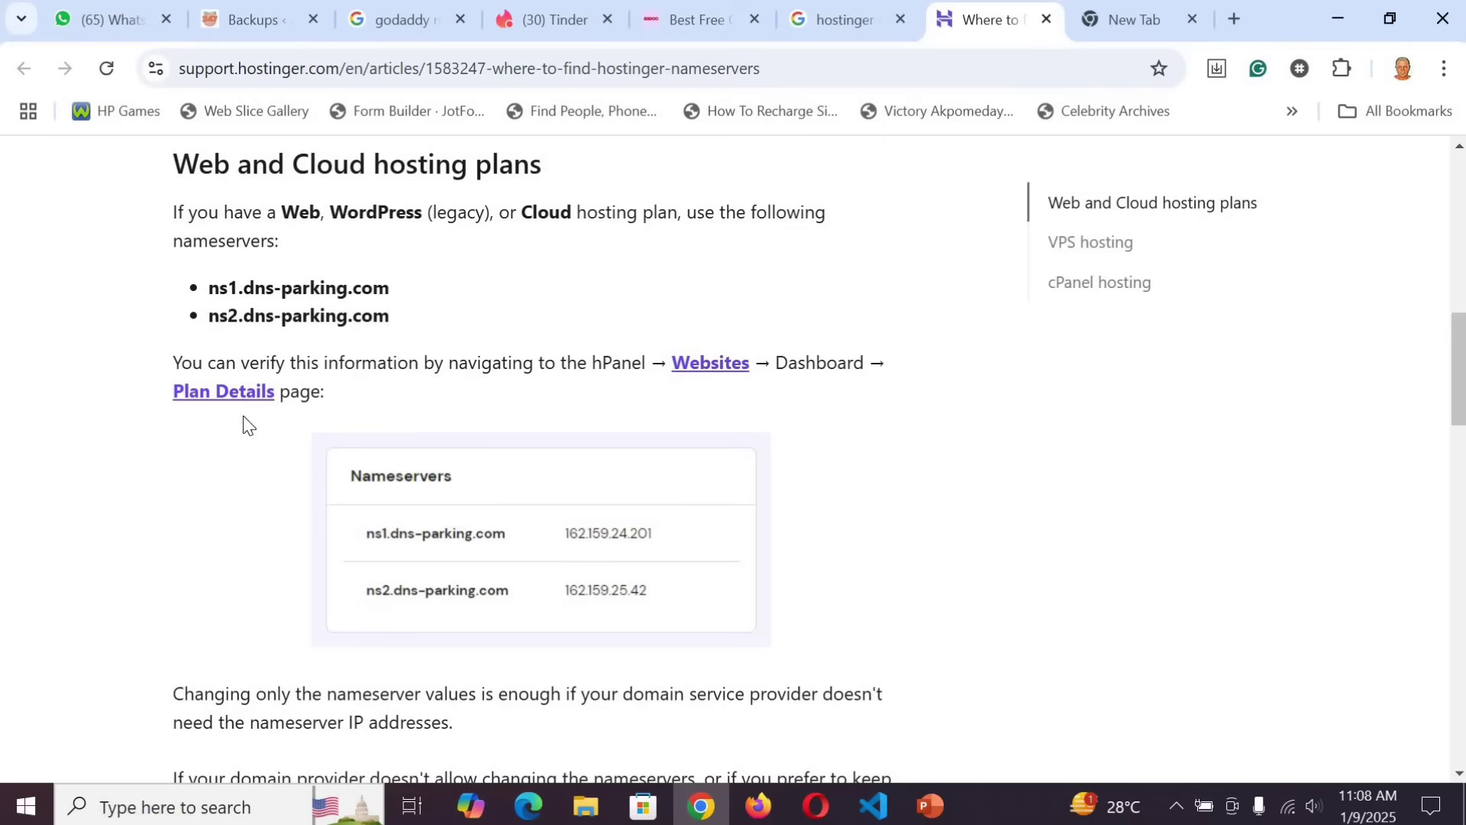
left_click_drag(1459, 367, 1459, 337)
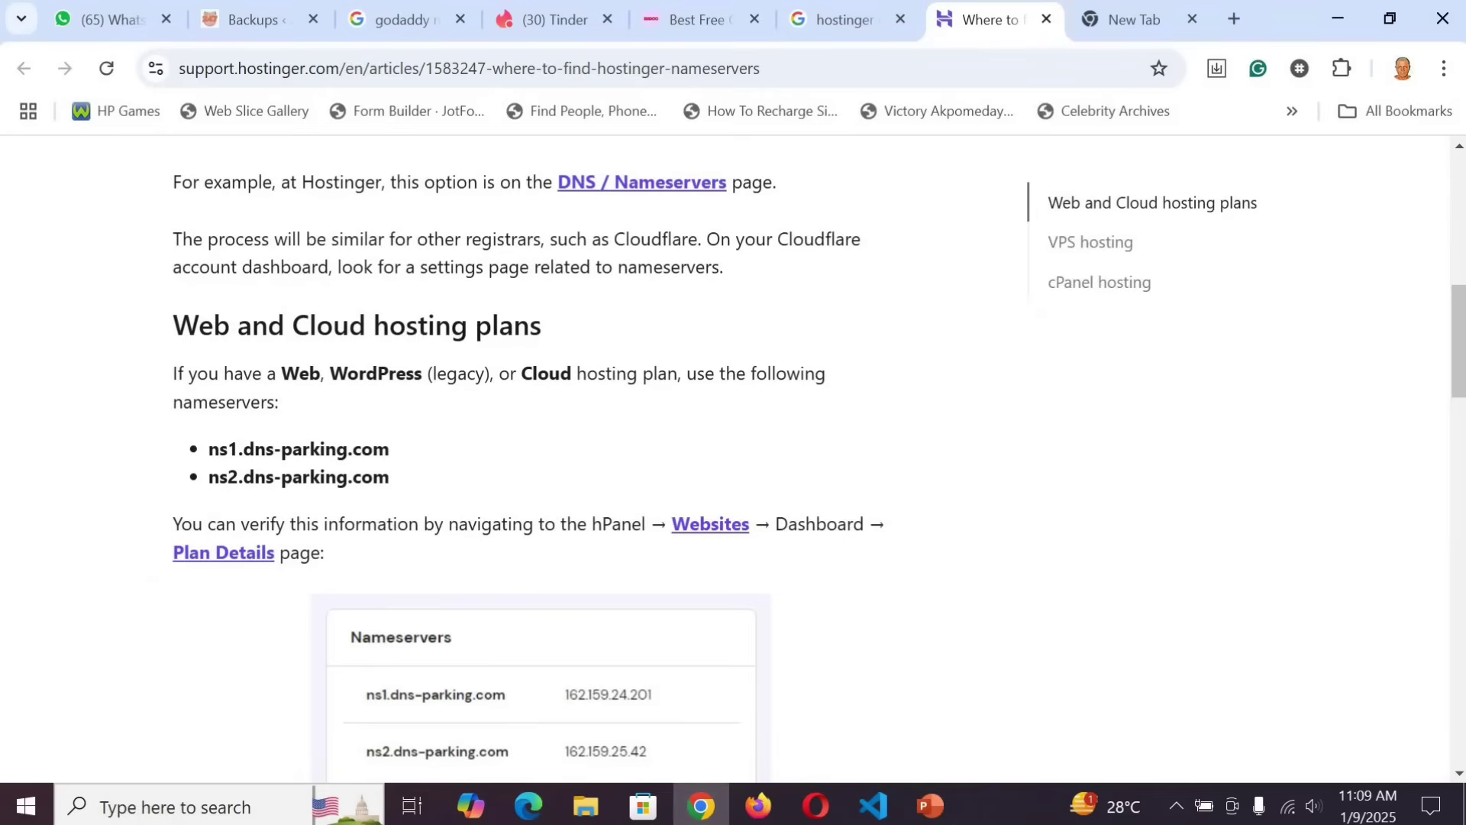
Switch to the empty new Chrome tab showing Google's homepage
left_click(1130, 20)
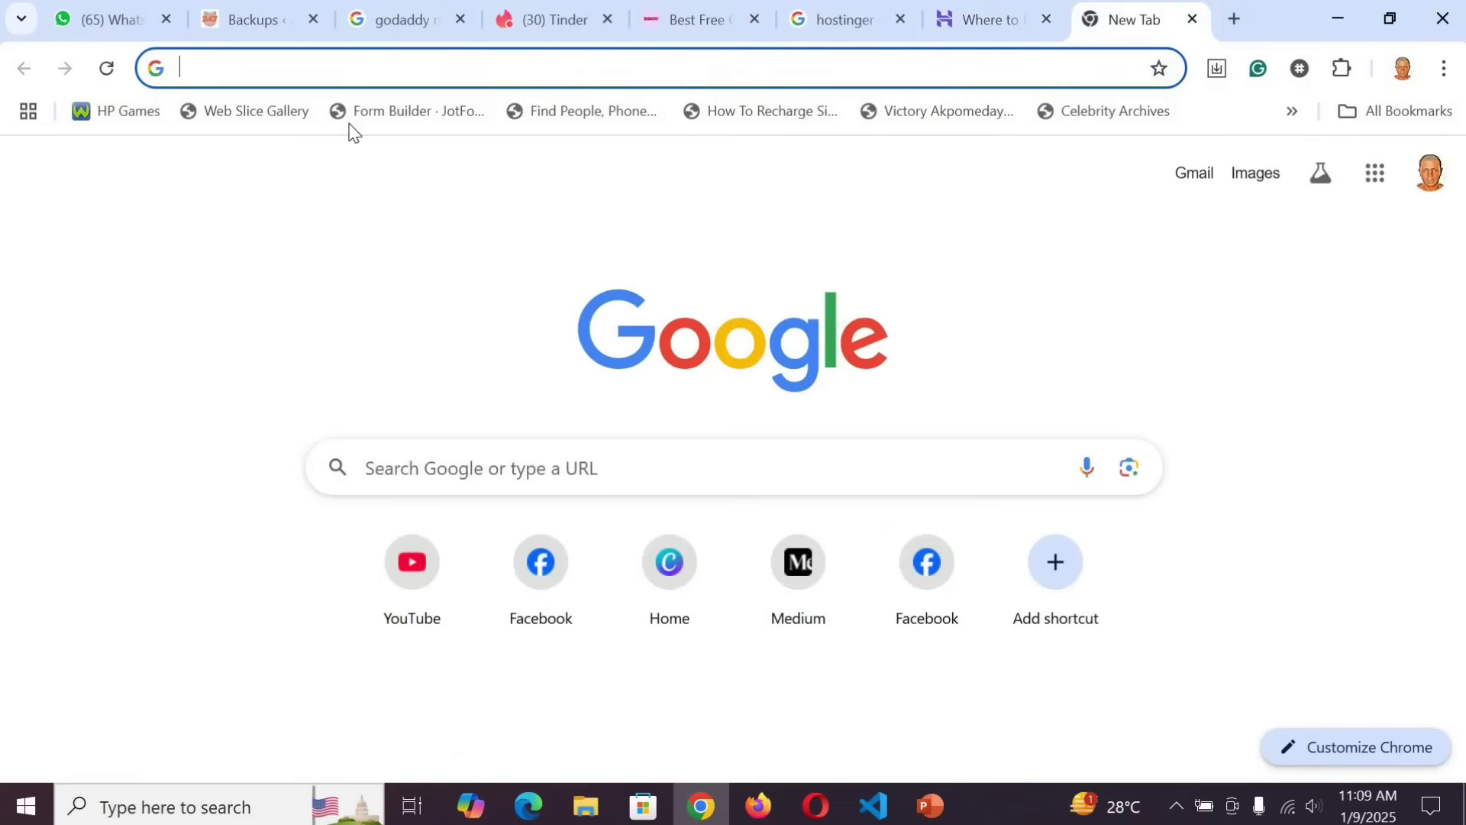
Search Google for 'ftp procol' and browse the File Transfer Protocol results
type("f")
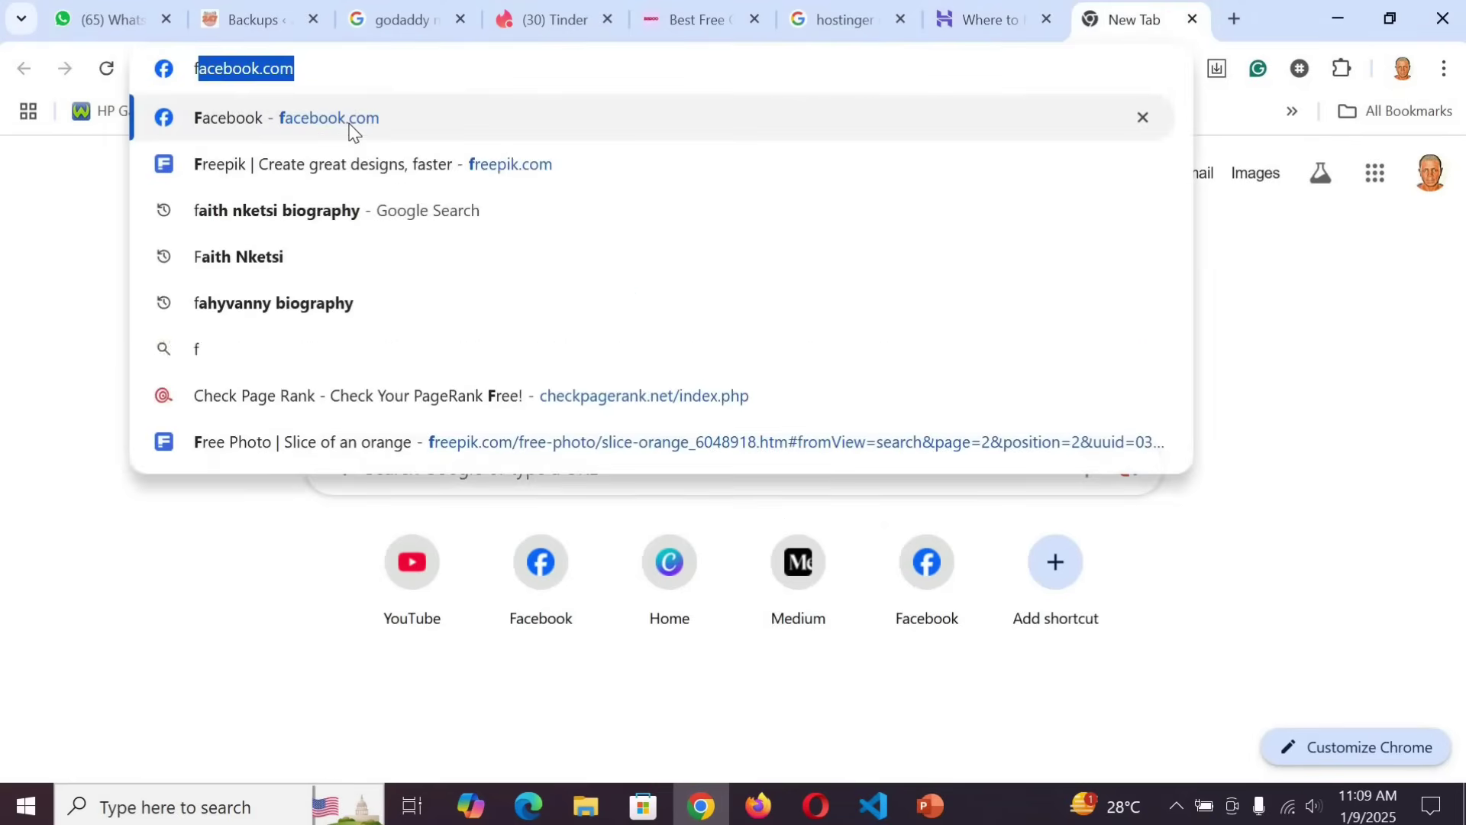
type("tp procol")
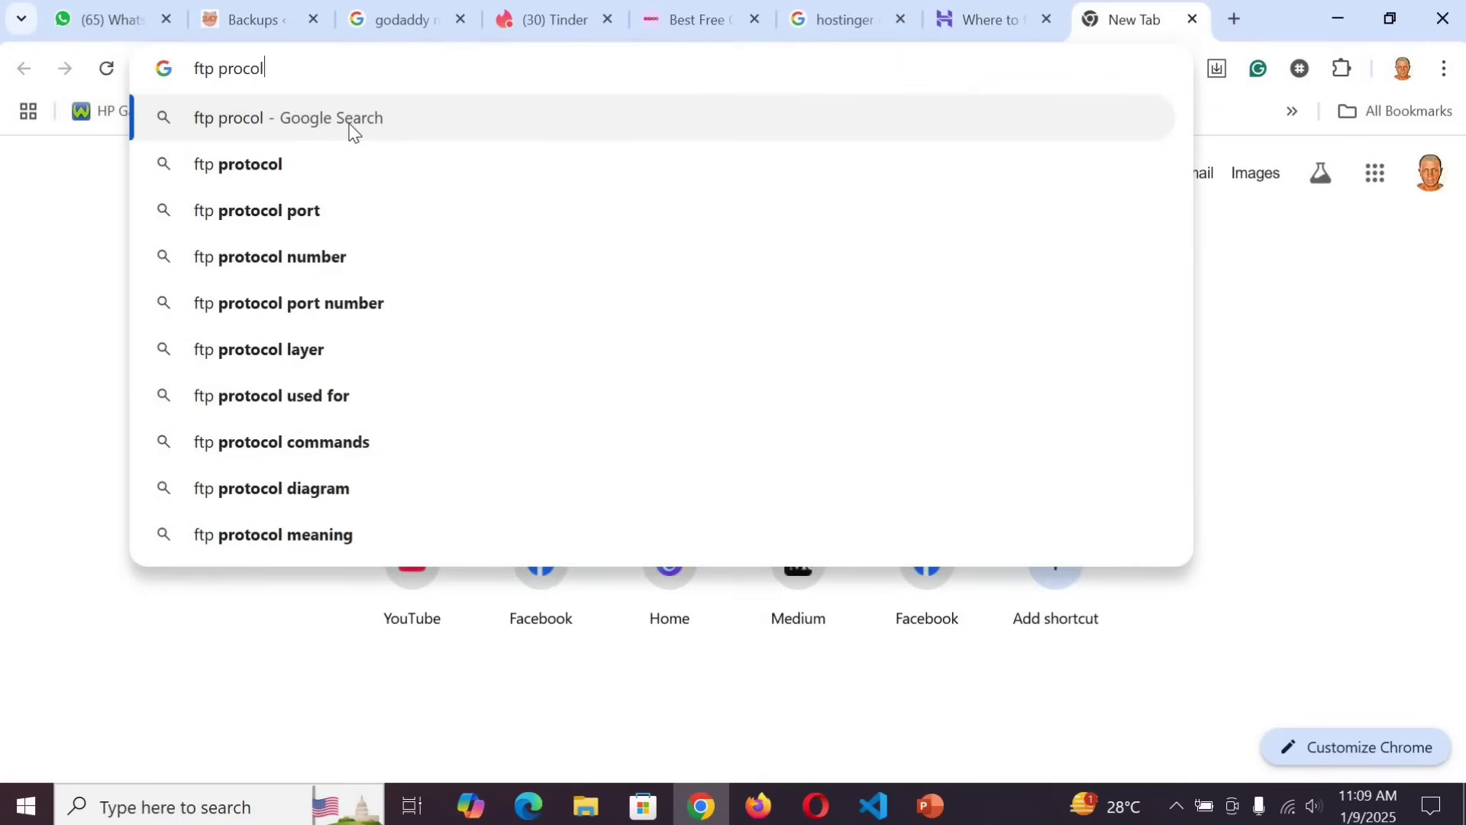
key("Return")
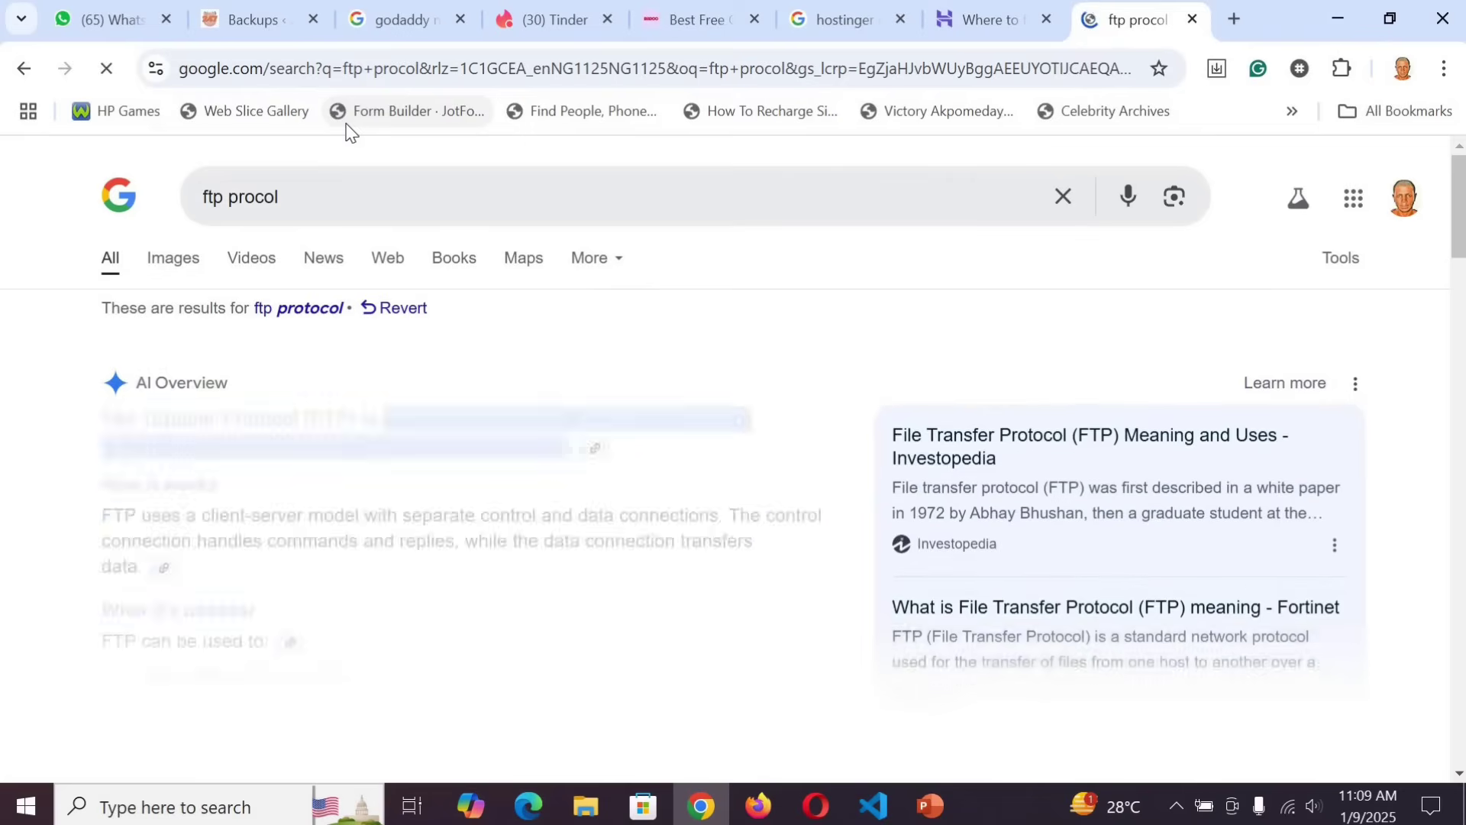
scroll(733, 458, "down", 2)
scroll(452, 383, "up", 1)
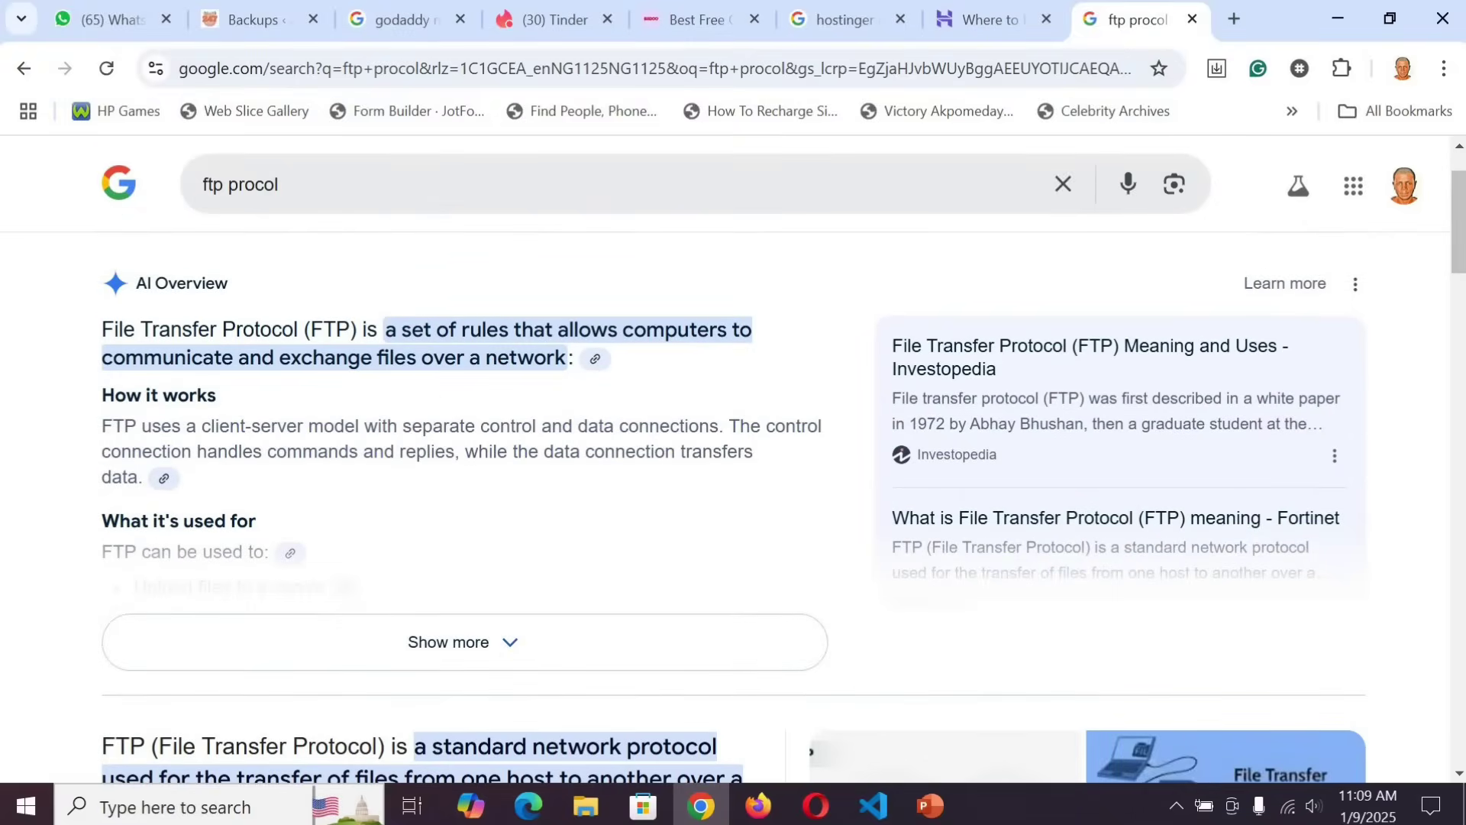
scroll(1433, 308, "down", 6)
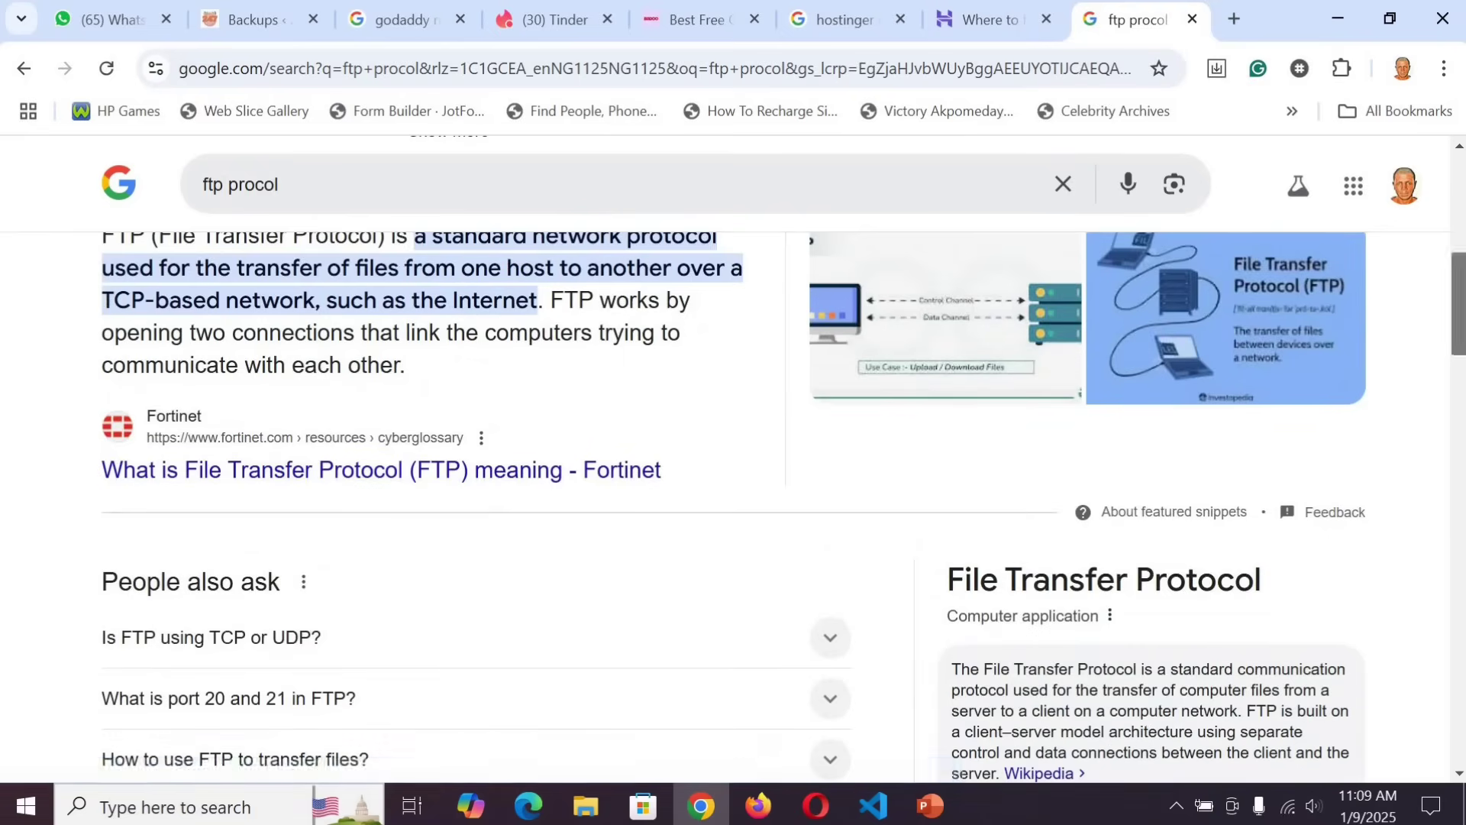
scroll(225, 584, "up", 1)
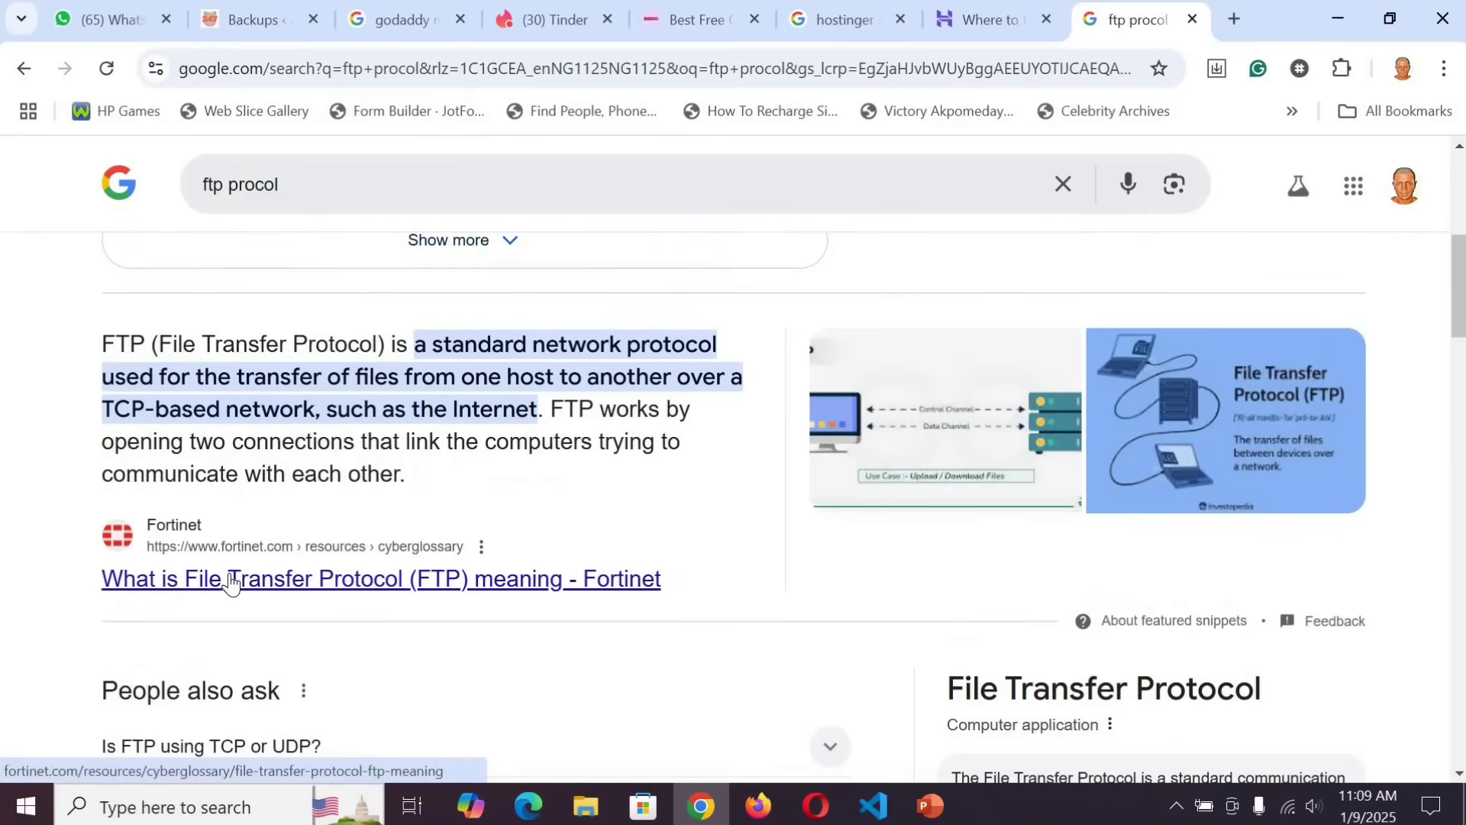